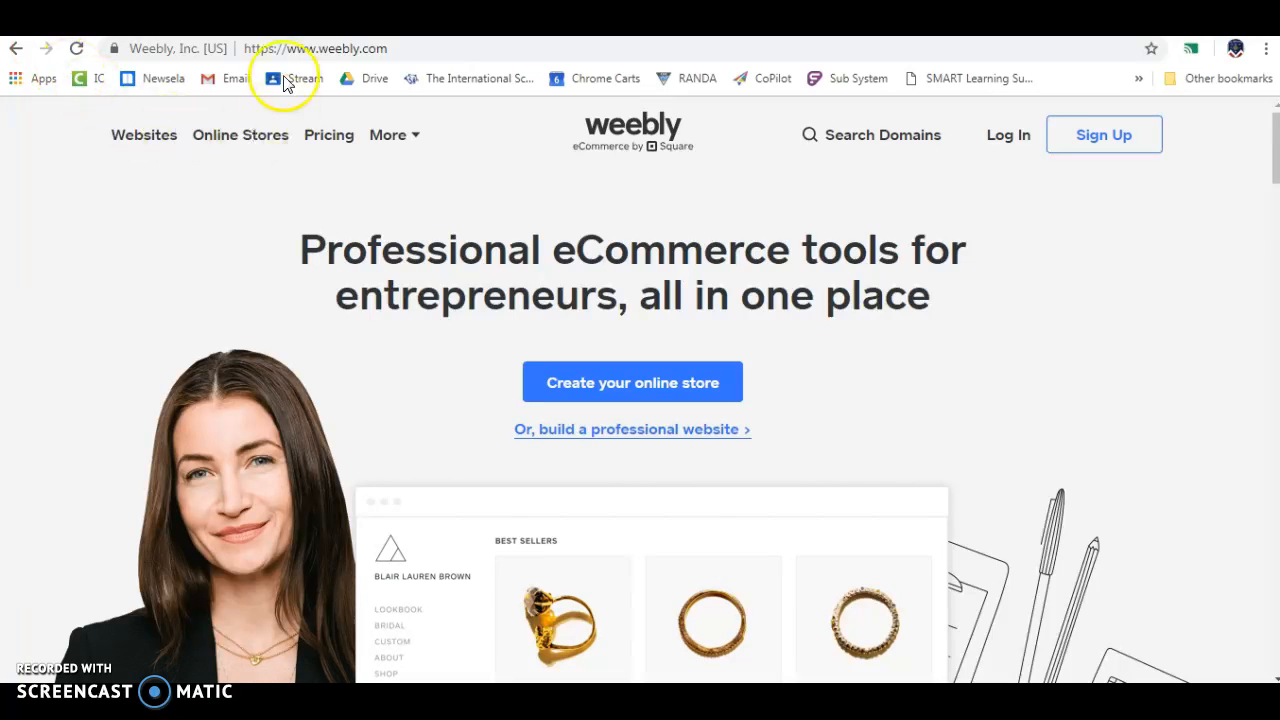
Step: Sign up for a Weebly account through Google with the school account
{"action": "left_click", "coordinate": [1098, 135]}
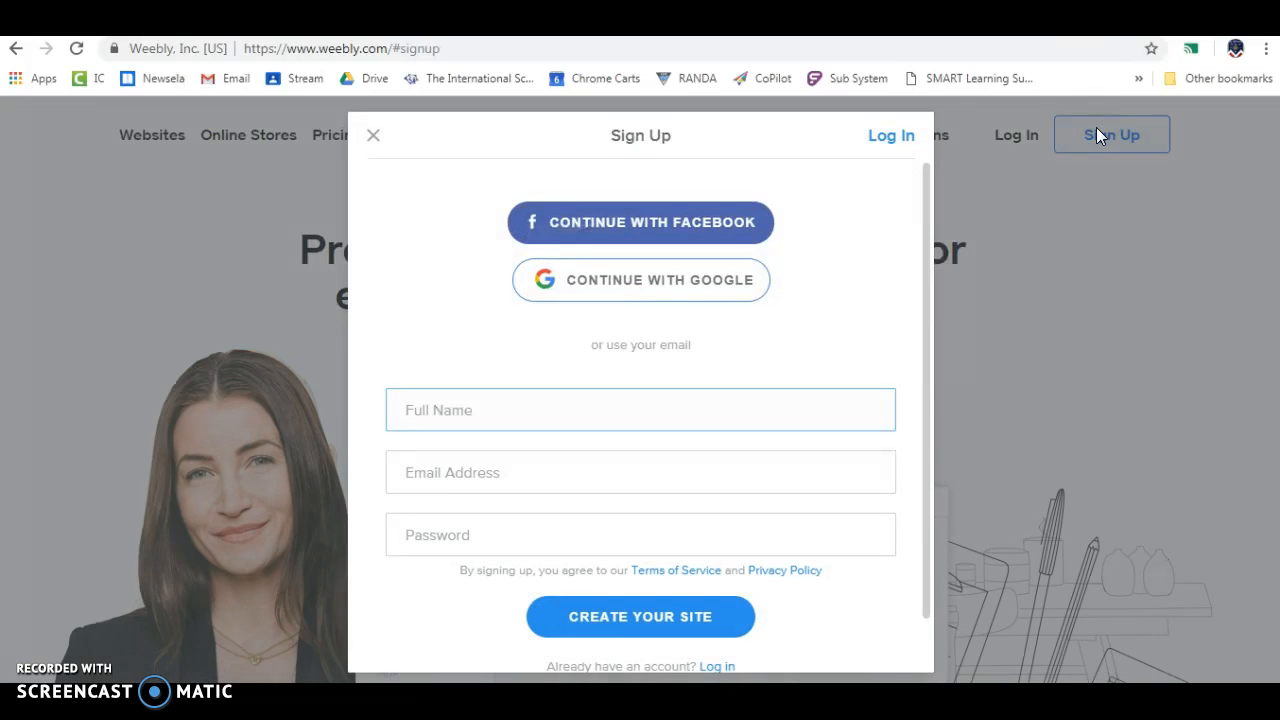
{"action": "left_click", "coordinate": [613, 292]}
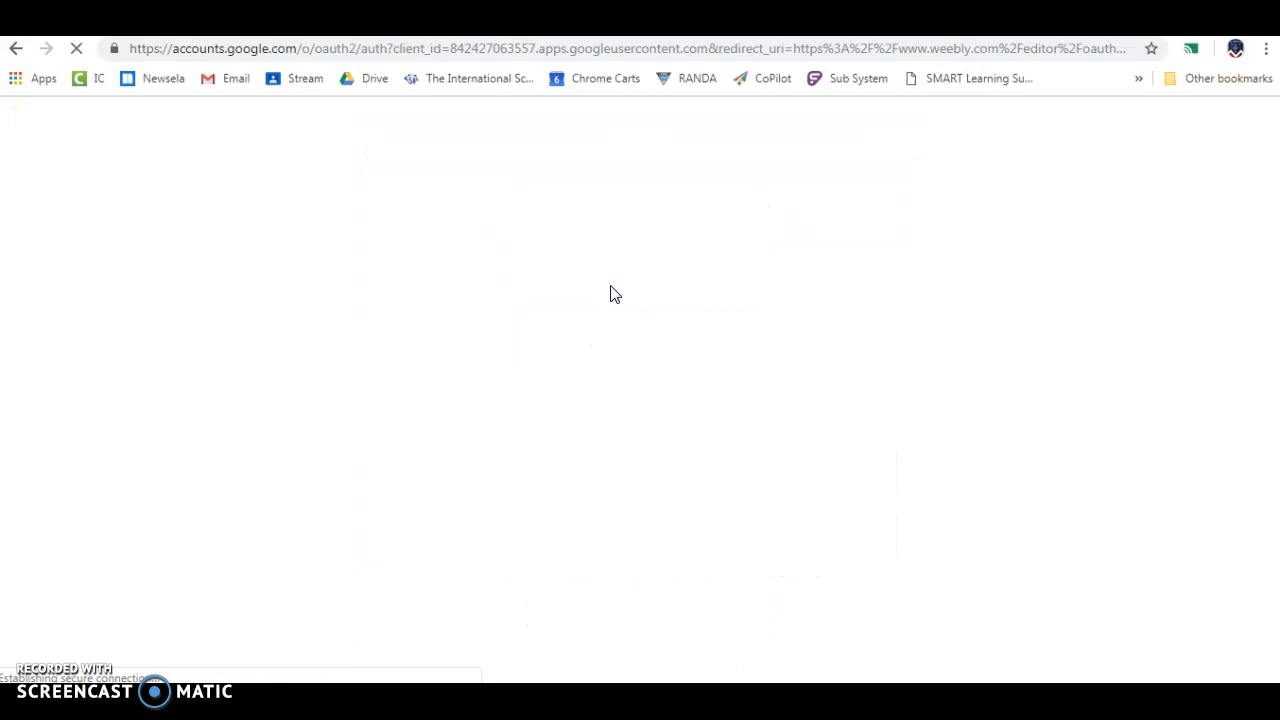
{"action": "left_click", "coordinate": [575, 284]}
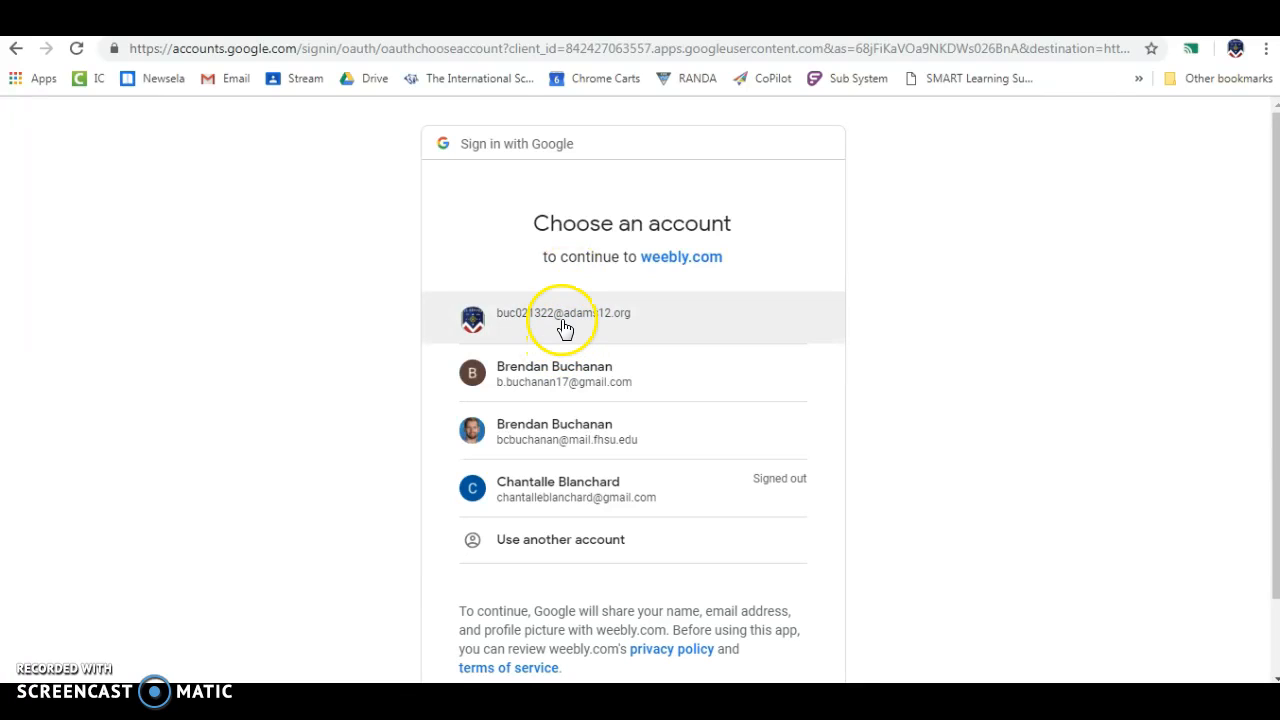
{"action": "left_click", "coordinate": [562, 320]}
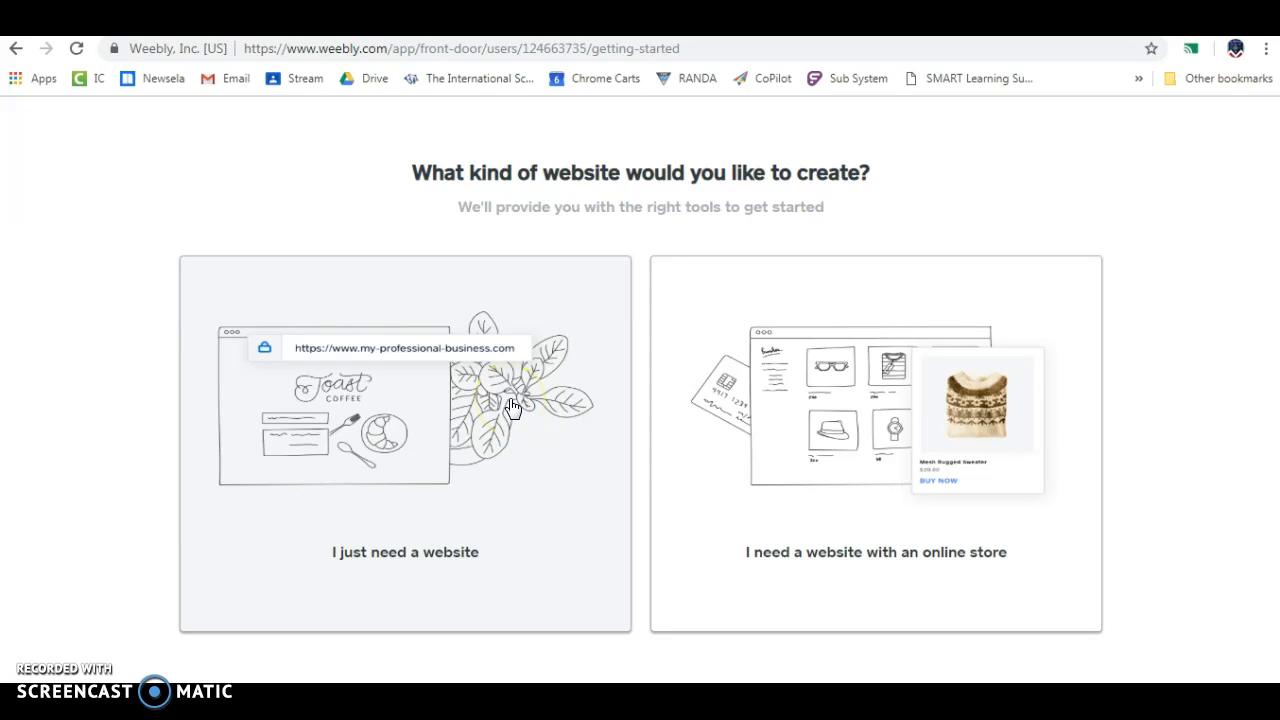
Step: Create a website without an online store from the Muse Technologies theme, start editing it and dismiss the domain name selection
{"action": "left_click", "coordinate": [378, 447]}
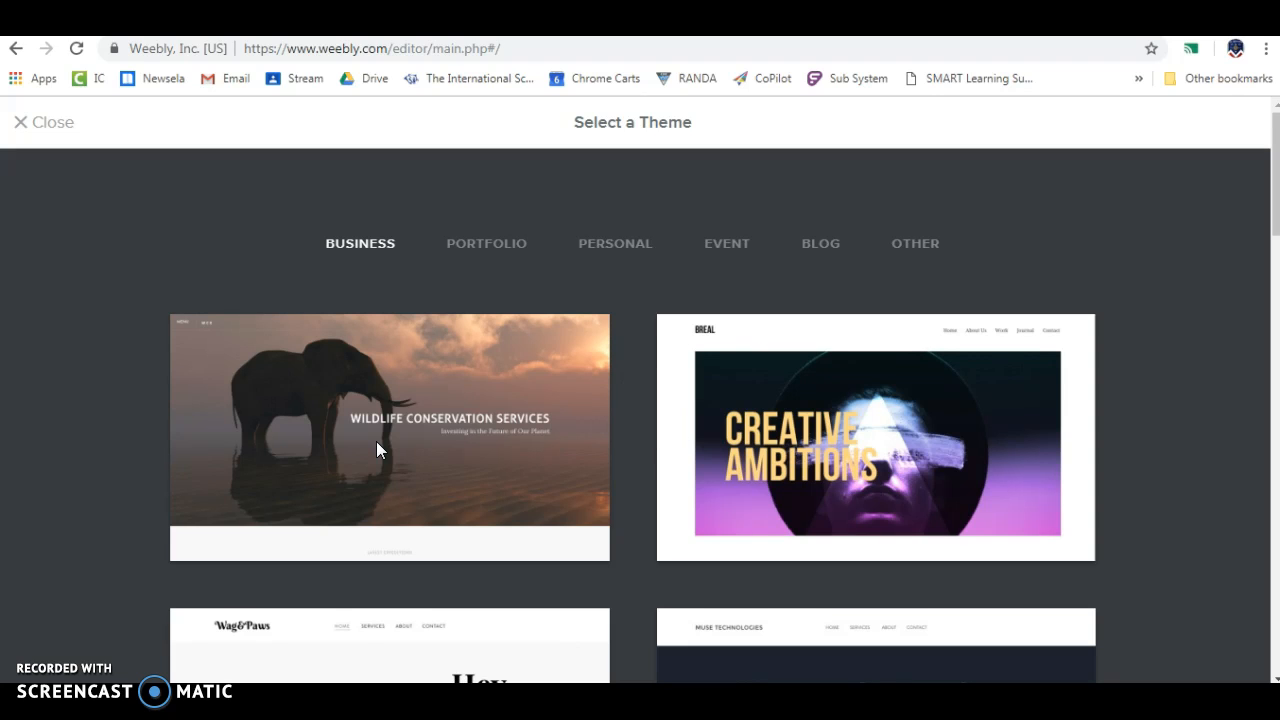
{"action": "scroll", "coordinate": [621, 350], "scroll_direction": "down", "scroll_amount": 3}
{"action": "left_click", "coordinate": [766, 402]}
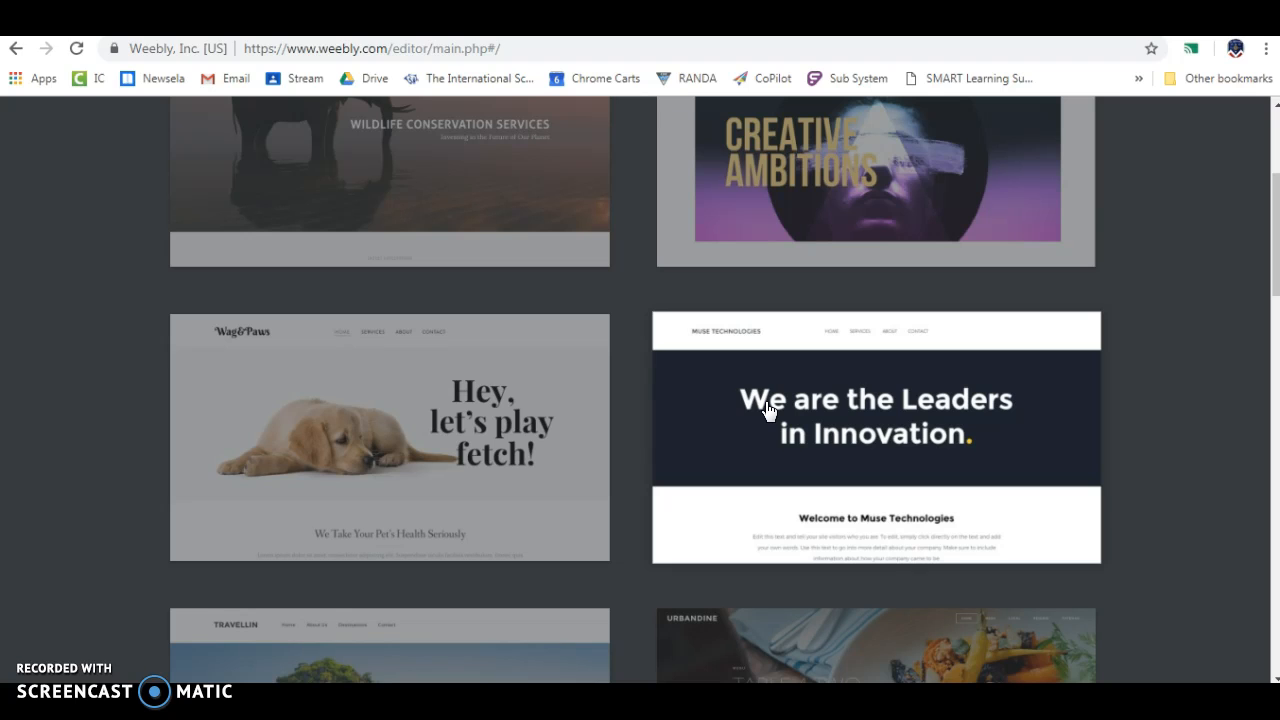
{"action": "left_click", "coordinate": [766, 405]}
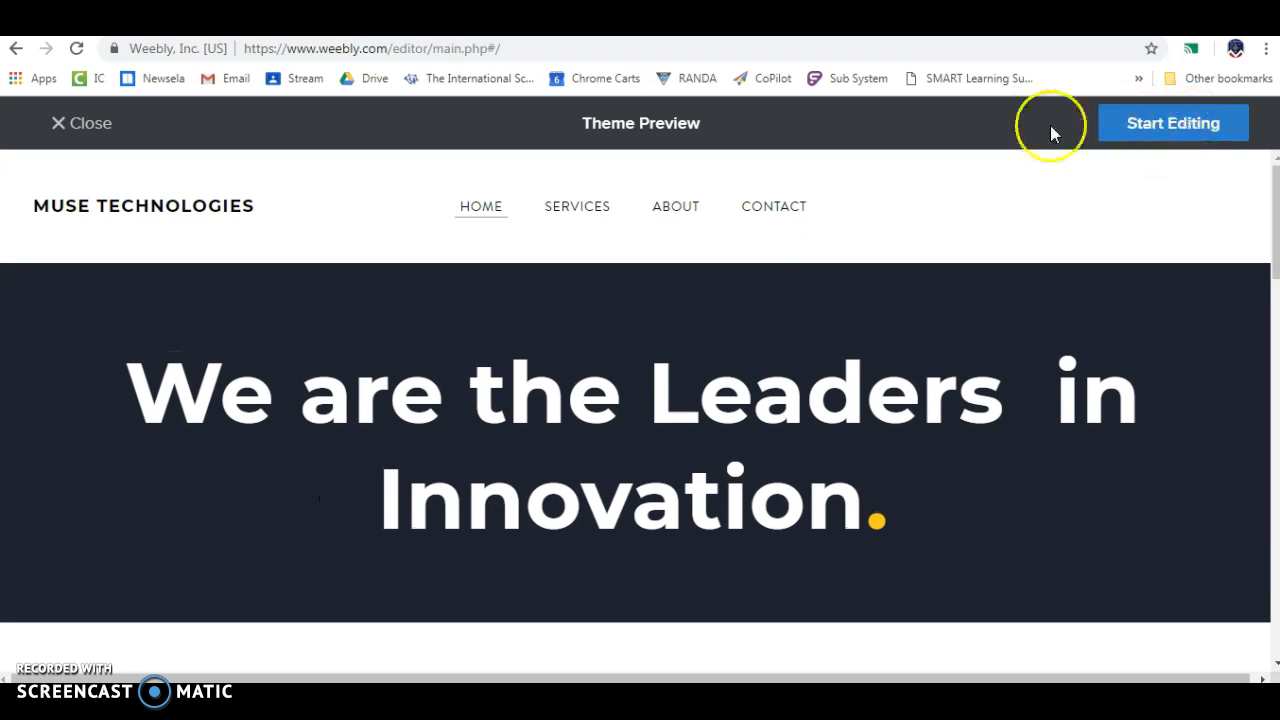
{"action": "left_click", "coordinate": [1170, 121]}
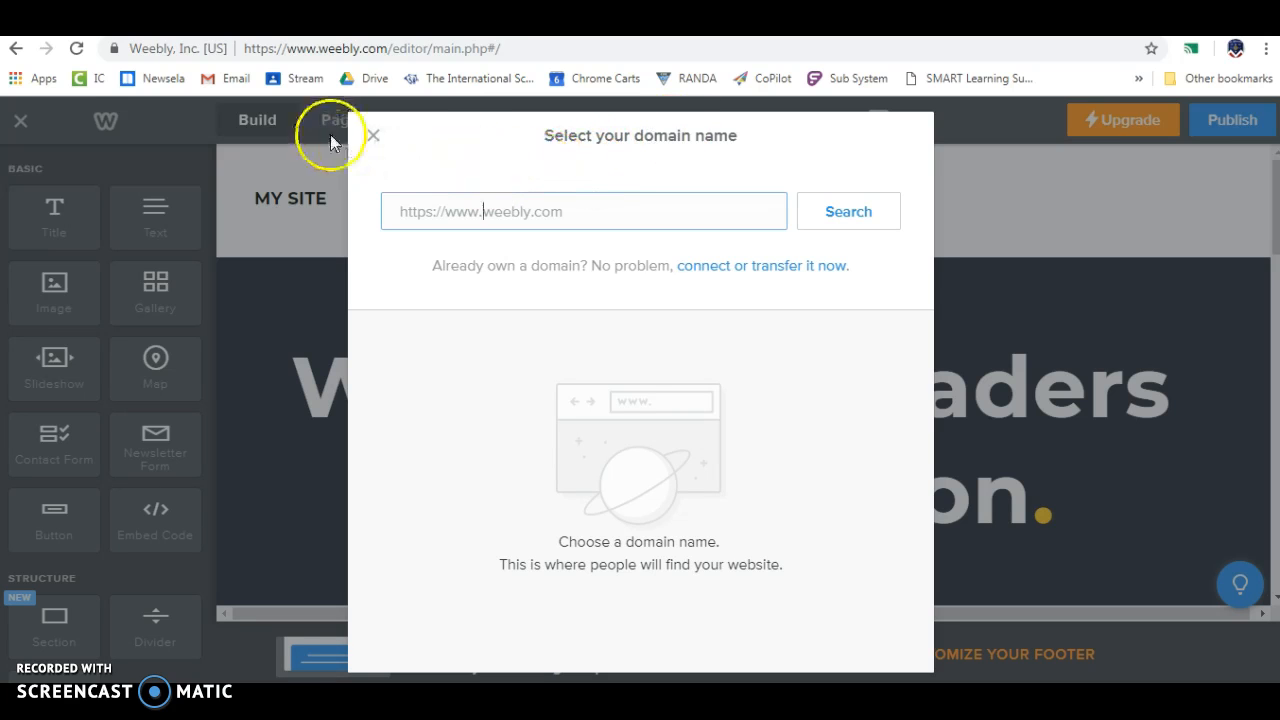
{"action": "left_click", "coordinate": [373, 135]}
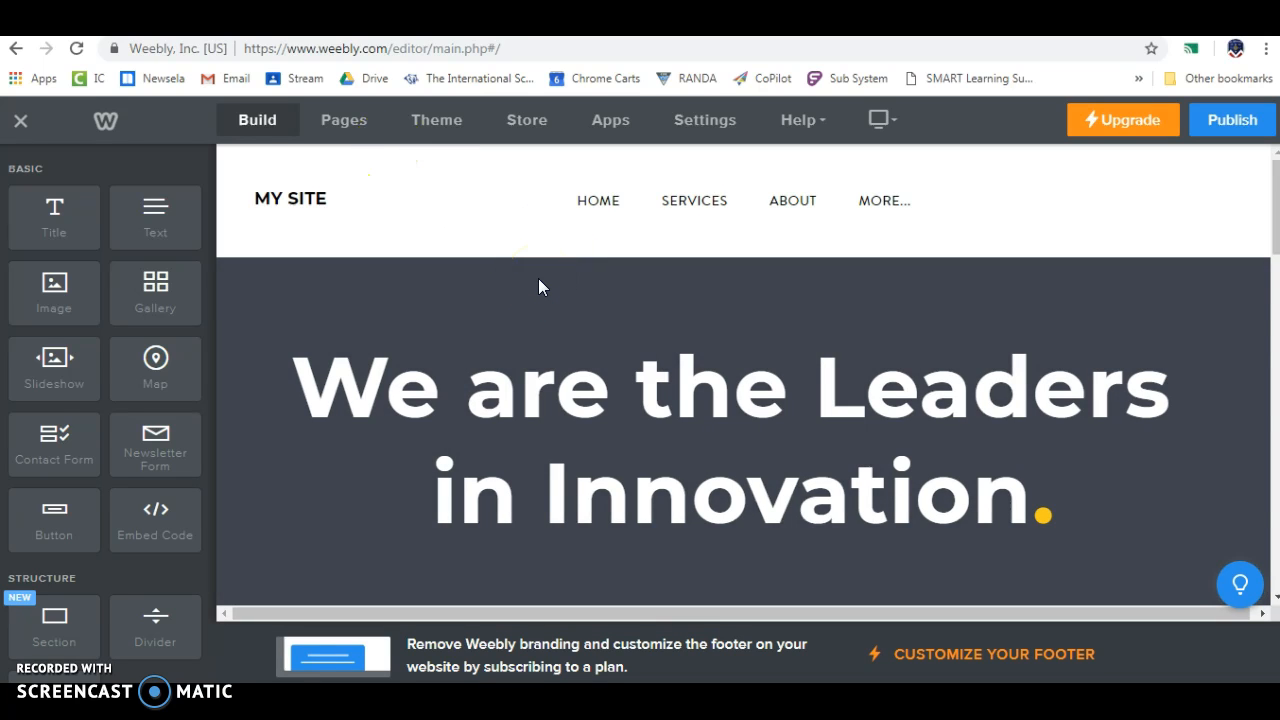
Step: Delete the theme's ready-made Home page from the site
{"action": "scroll", "coordinate": [538, 279], "scroll_direction": "down", "scroll_amount": 10}
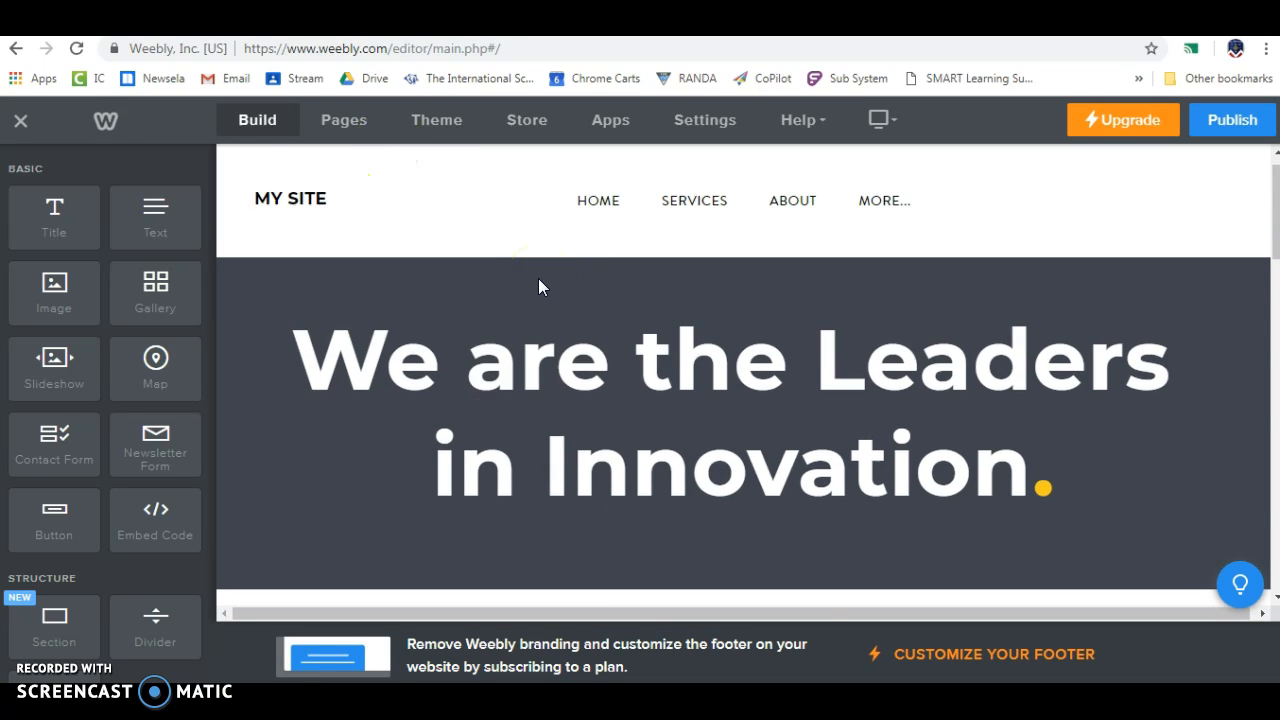
{"action": "scroll", "coordinate": [538, 279], "scroll_direction": "up", "scroll_amount": 10}
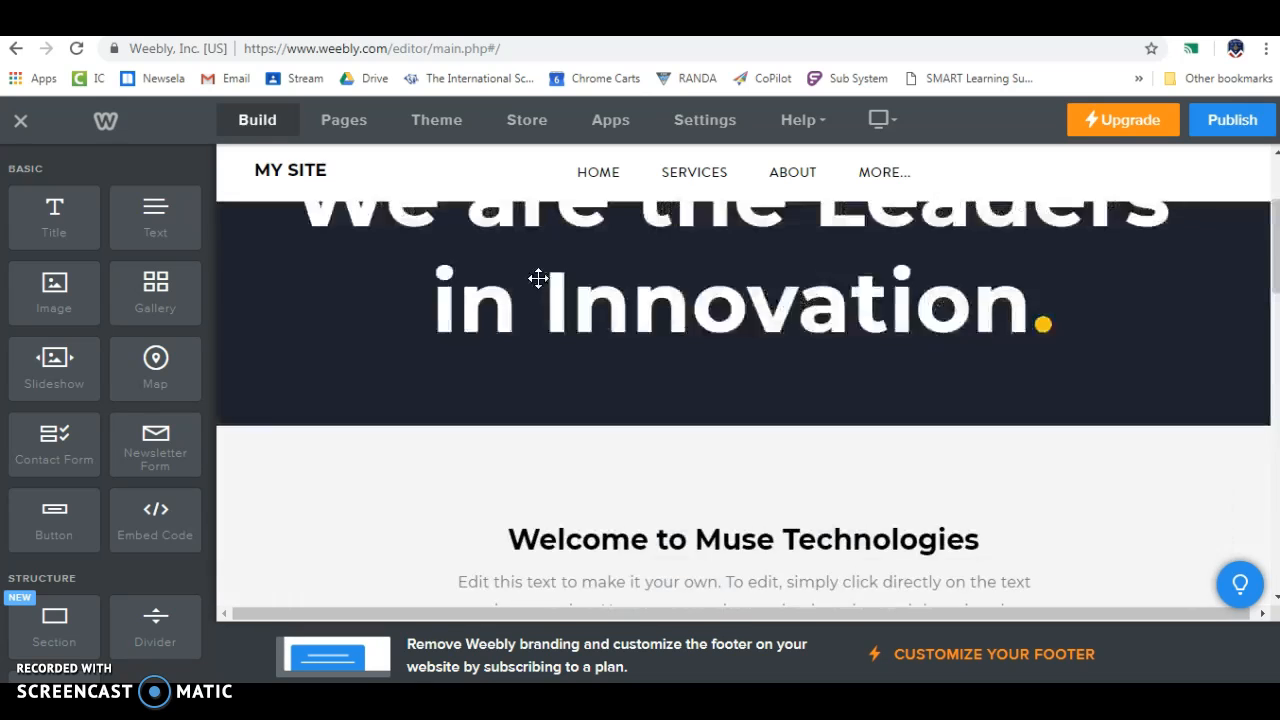
{"action": "left_click", "coordinate": [360, 133]}
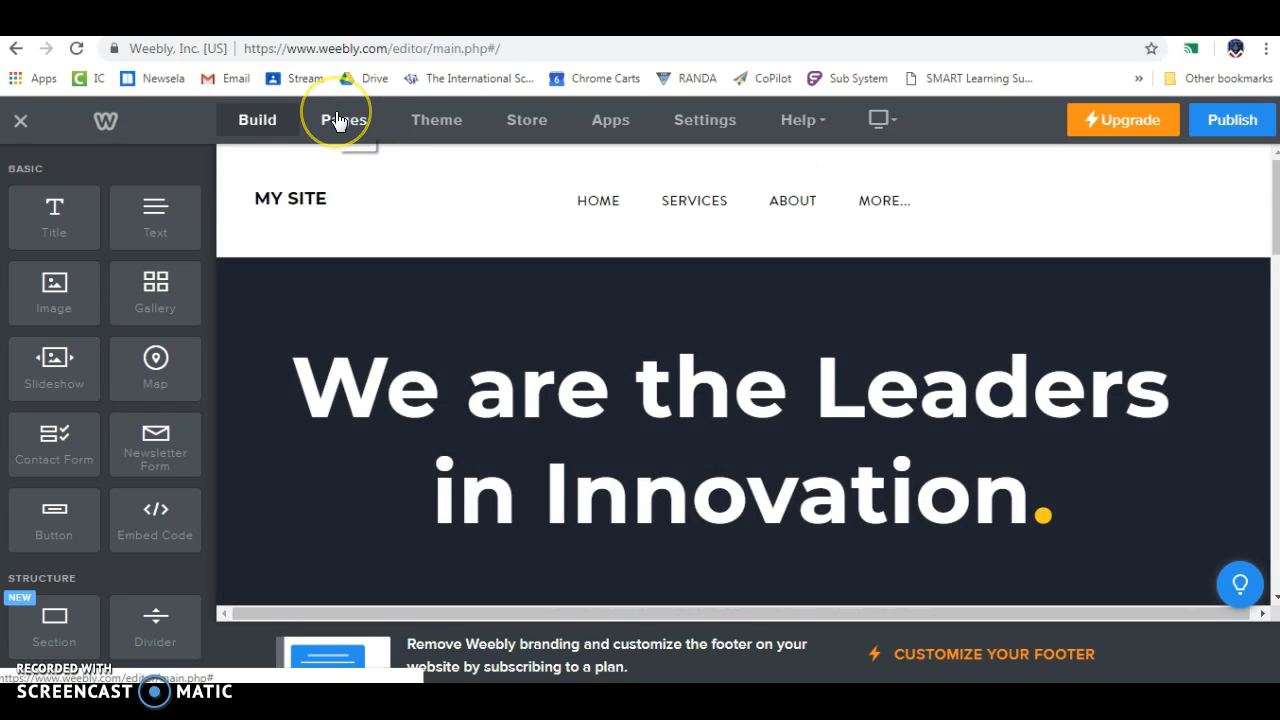
{"action": "left_click", "coordinate": [340, 122]}
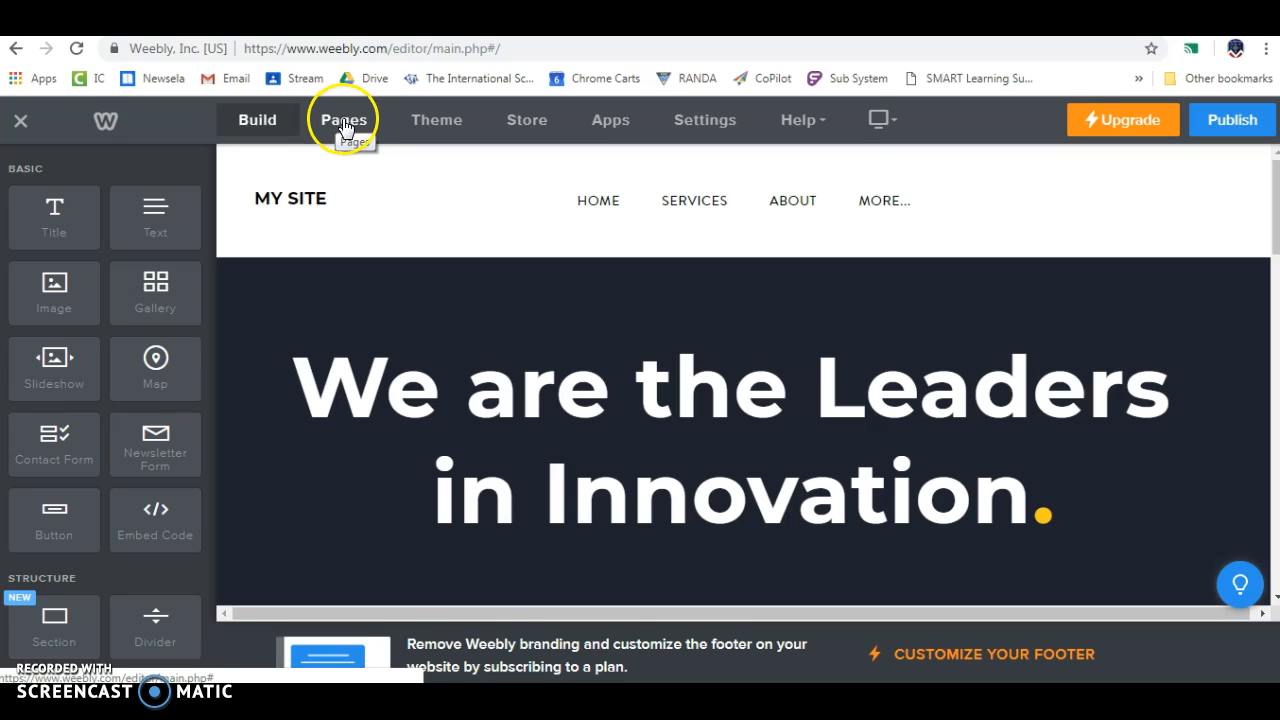
{"action": "left_click", "coordinate": [183, 214]}
{"action": "left_click_drag", "start_coordinate": [183, 214], "coordinate": [17, 224]}
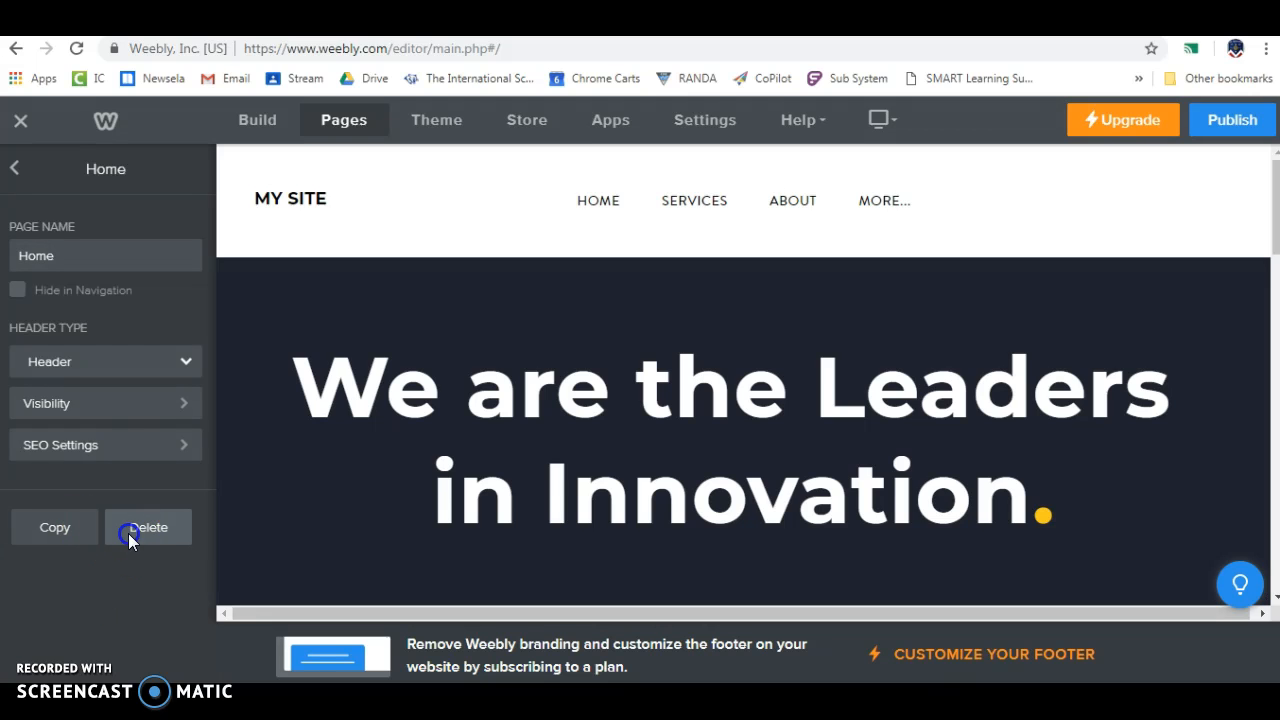
{"action": "left_click", "coordinate": [128, 533]}
{"action": "left_click", "coordinate": [712, 424]}
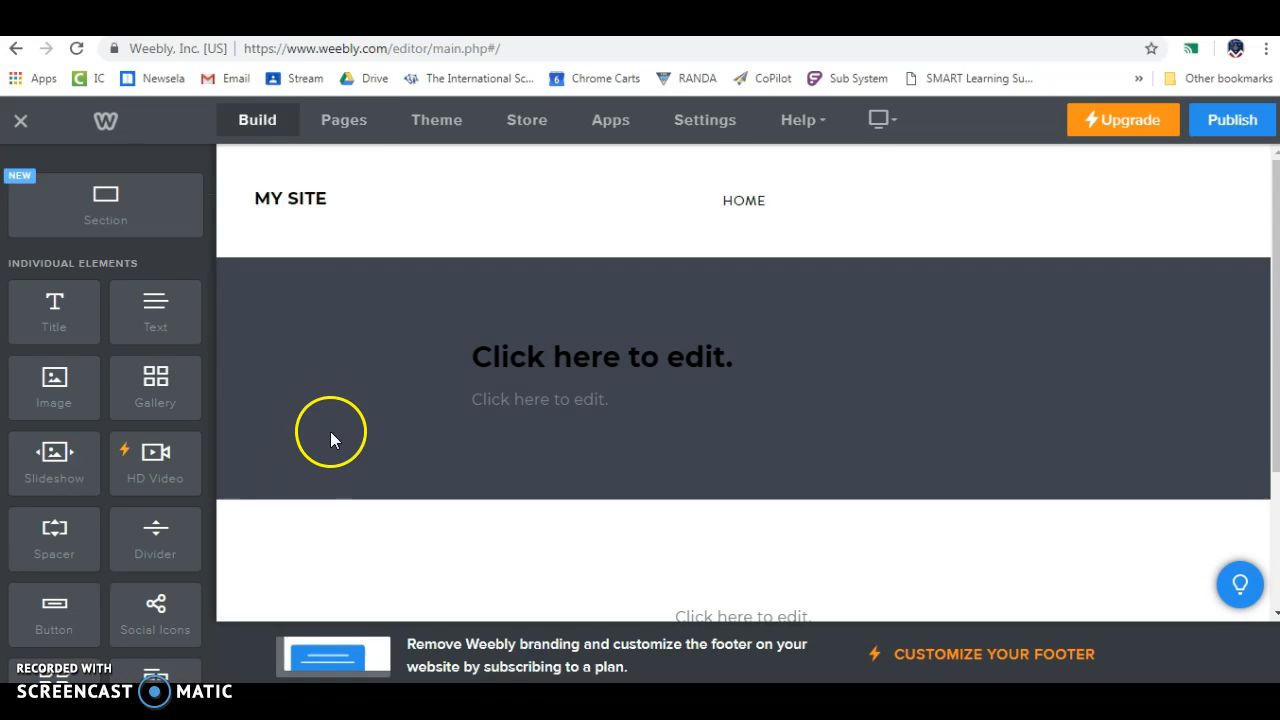
Step: Delete the spacer elements from the header section of the Home page
{"action": "left_click", "coordinate": [390, 332]}
{"action": "left_click", "coordinate": [594, 309]}
{"action": "left_click", "coordinate": [853, 320]}
{"action": "left_click", "coordinate": [1249, 274]}
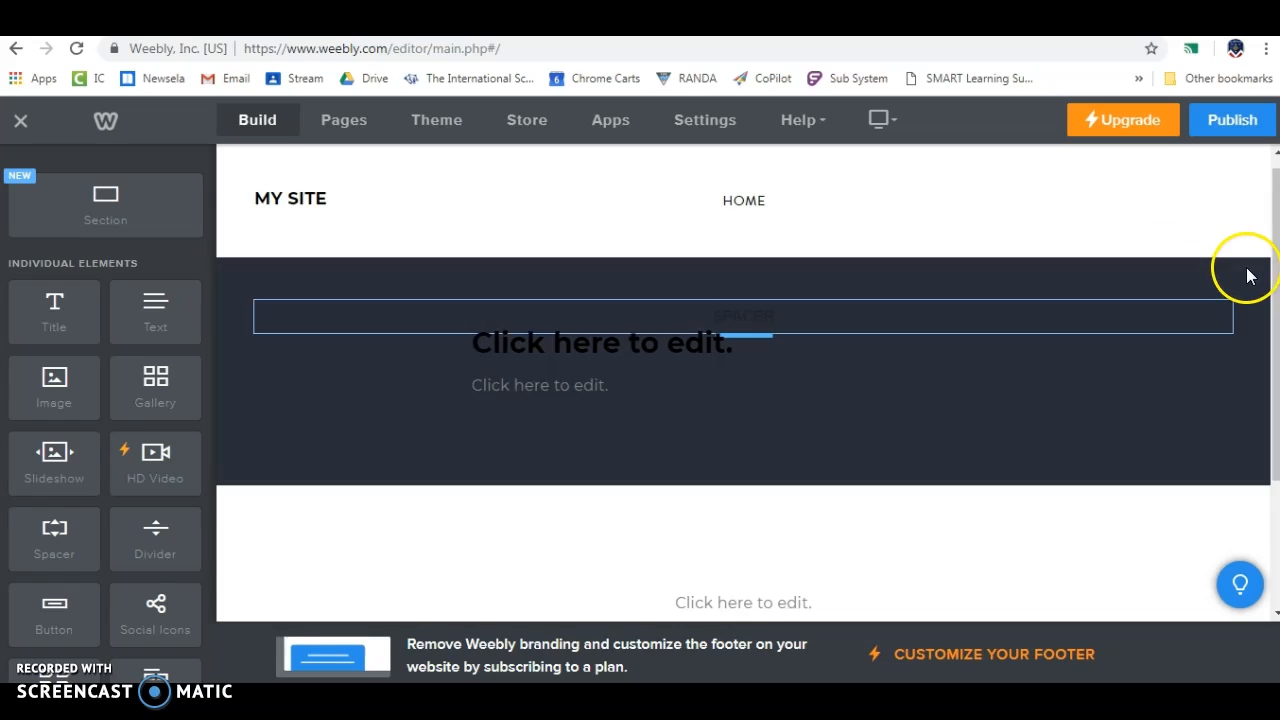
{"action": "left_click", "coordinate": [1178, 309]}
{"action": "mouse_move", "coordinate": [1213, 308]}
{"action": "left_mouse_down"}
{"action": "mouse_move", "coordinate": [1223, 303]}
{"action": "mouse_move", "coordinate": [1223, 357]}
{"action": "mouse_move", "coordinate": [1231, 309]}
{"action": "left_mouse_up"}
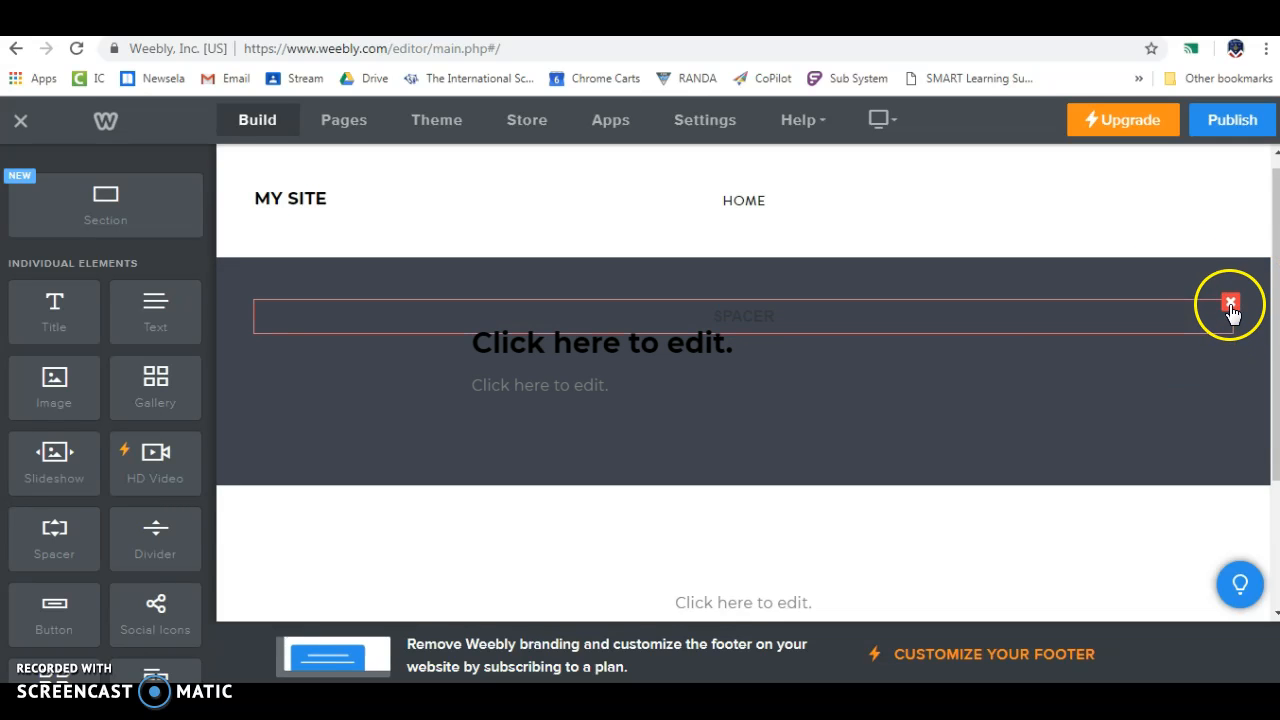
{"action": "left_click", "coordinate": [1231, 301]}
{"action": "left_click", "coordinate": [1214, 237]}
{"action": "left_click", "coordinate": [1146, 343]}
{"action": "left_click", "coordinate": [1231, 335]}
{"action": "left_click", "coordinate": [1211, 284]}
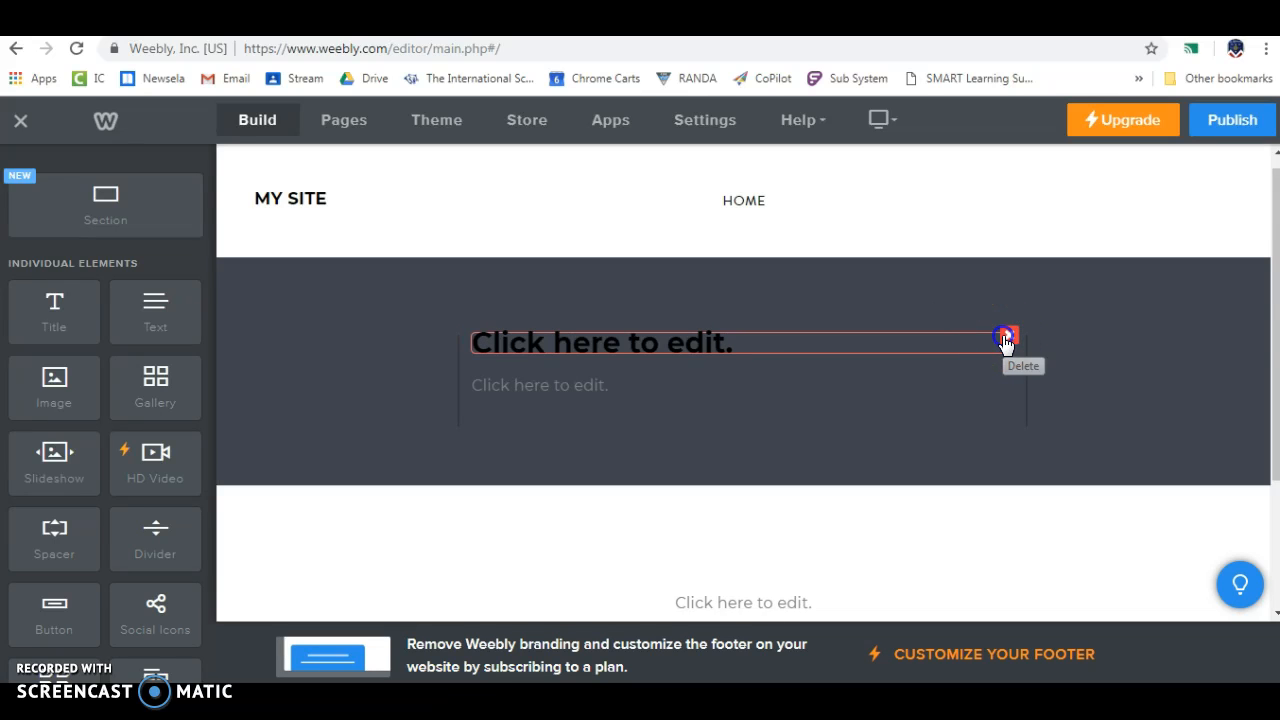
Step: Try to delete the placeholder title element from the header section
{"action": "left_click", "coordinate": [1008, 336]}
{"action": "left_click", "coordinate": [958, 290]}
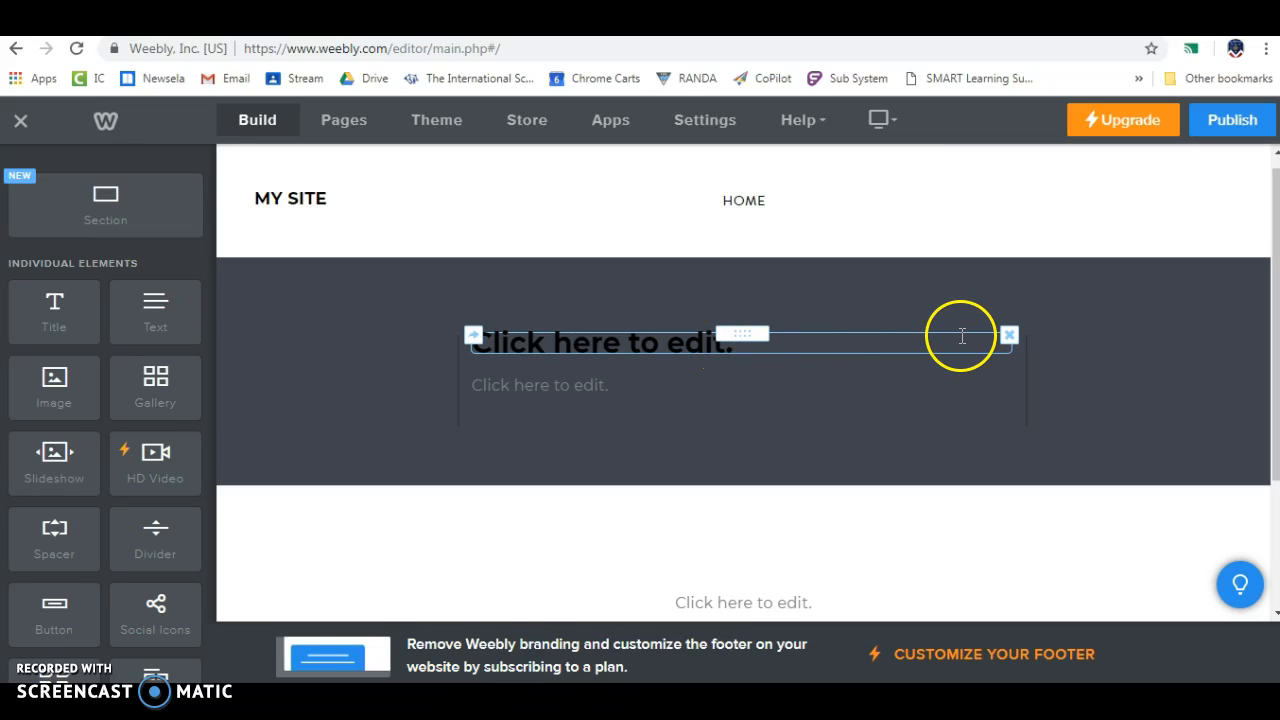
{"action": "left_click", "coordinate": [1010, 337]}
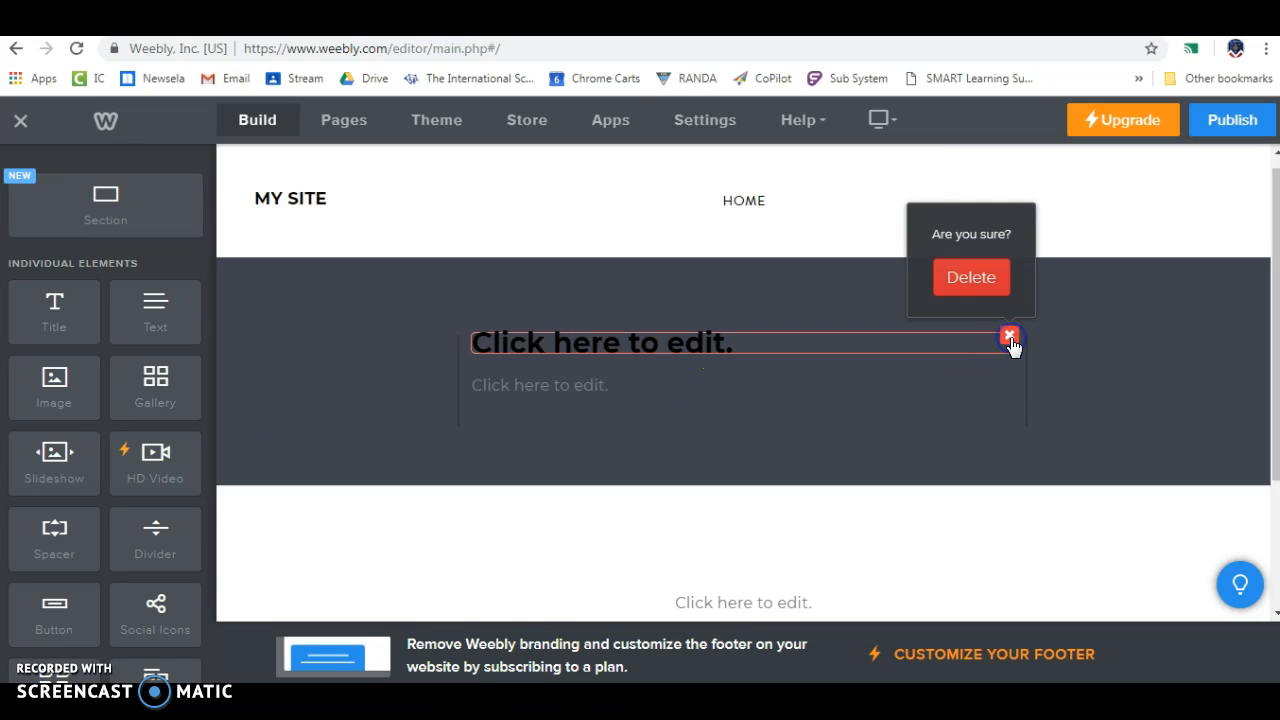
{"action": "left_click", "coordinate": [971, 277]}
{"action": "left_click", "coordinate": [833, 366]}
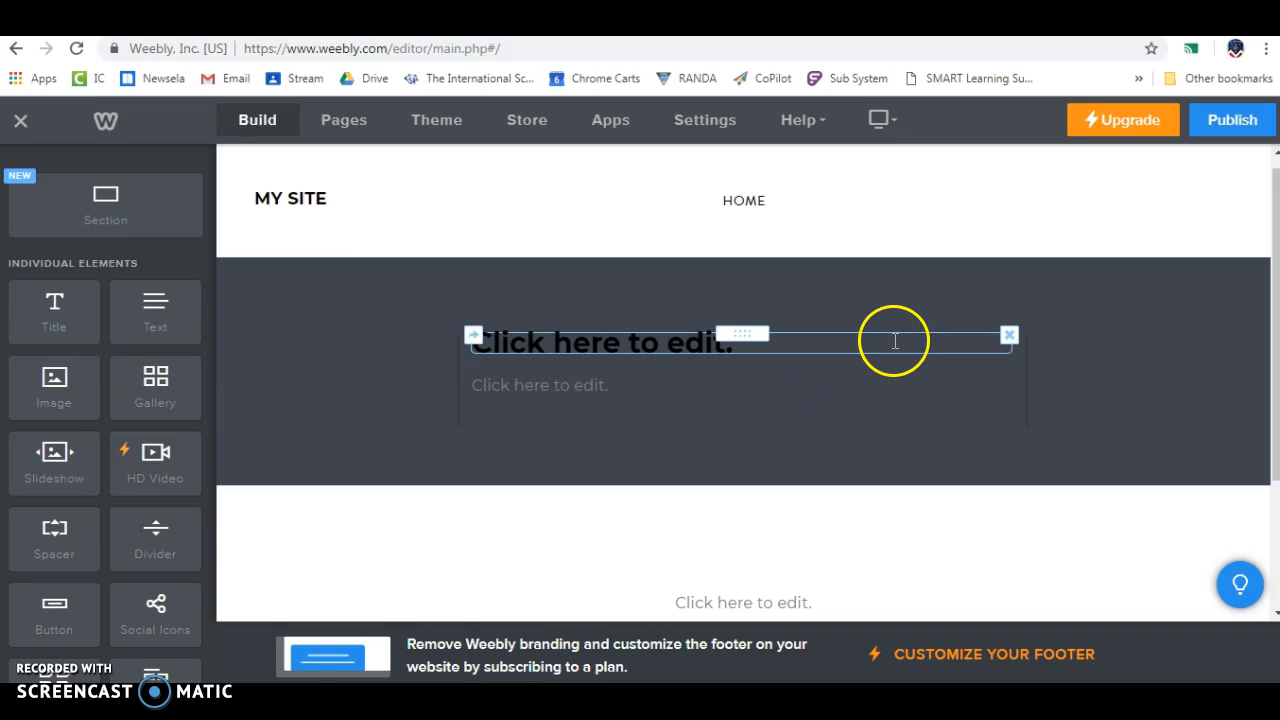
{"action": "left_click", "coordinate": [1008, 337]}
{"action": "left_click", "coordinate": [971, 277]}
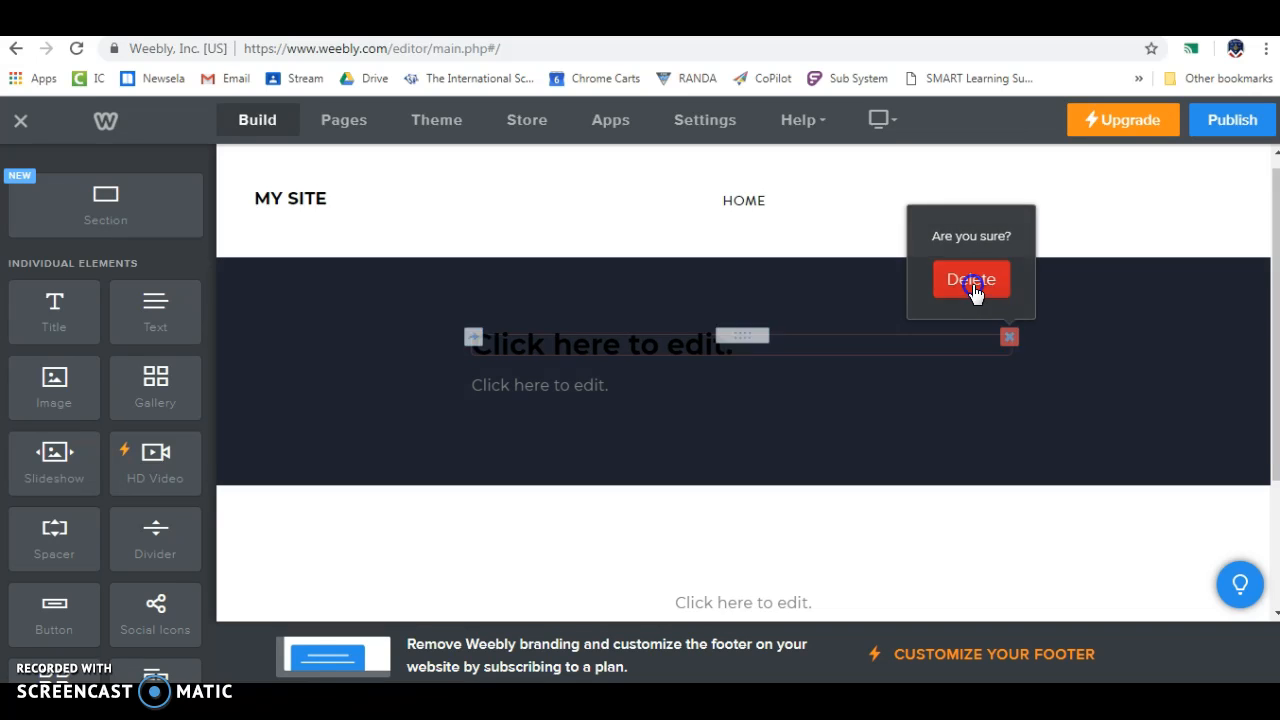
{"action": "left_click", "coordinate": [793, 389]}
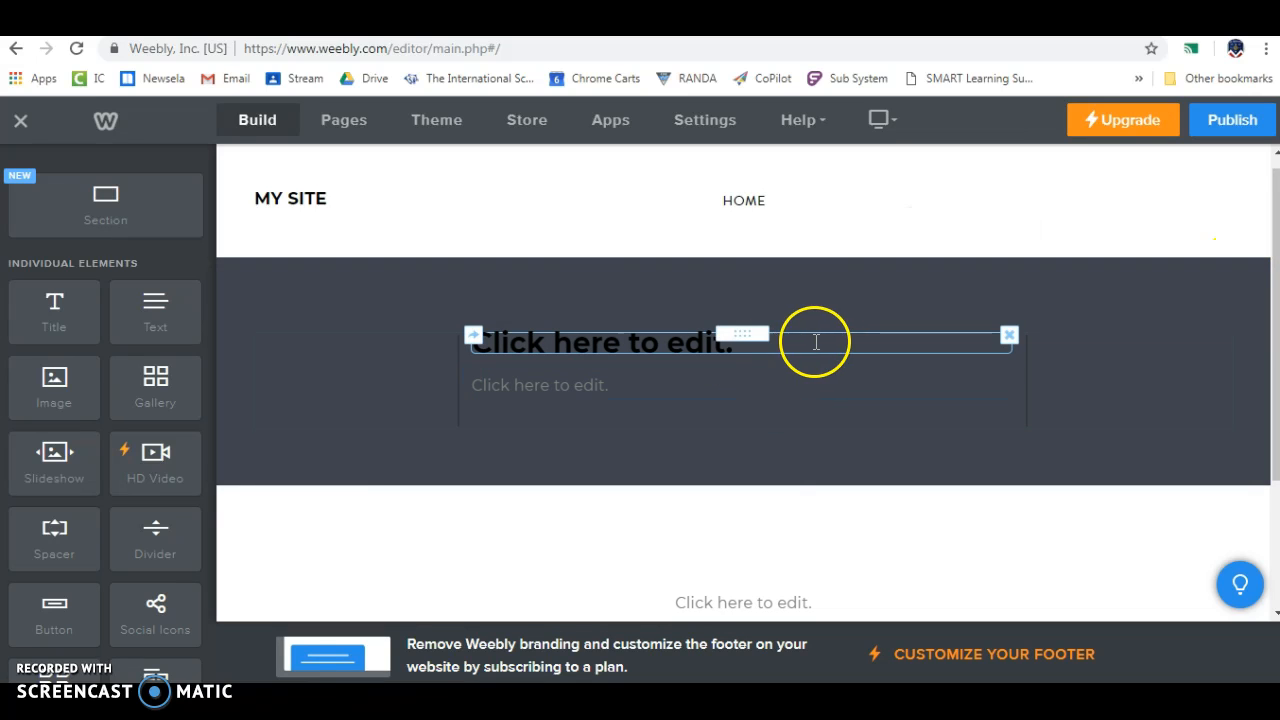
{"action": "left_click", "coordinate": [1007, 337]}
{"action": "left_click", "coordinate": [973, 278]}
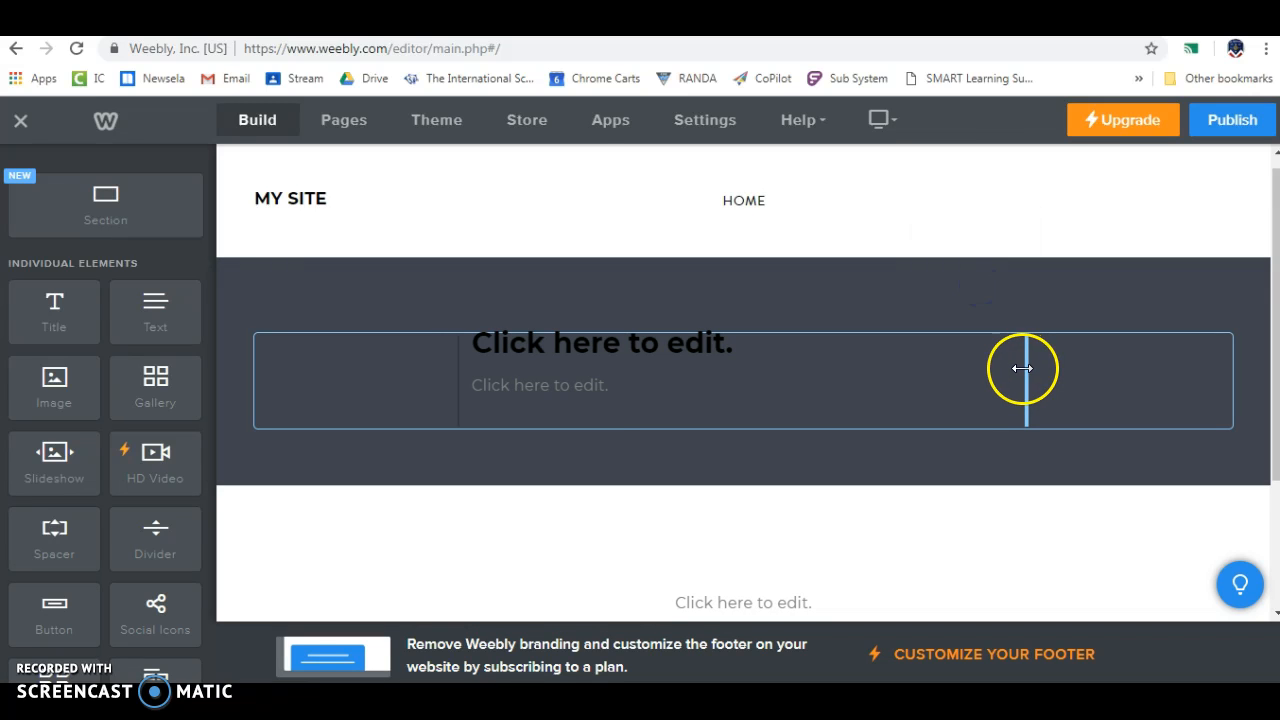
{"action": "left_click", "coordinate": [652, 352]}
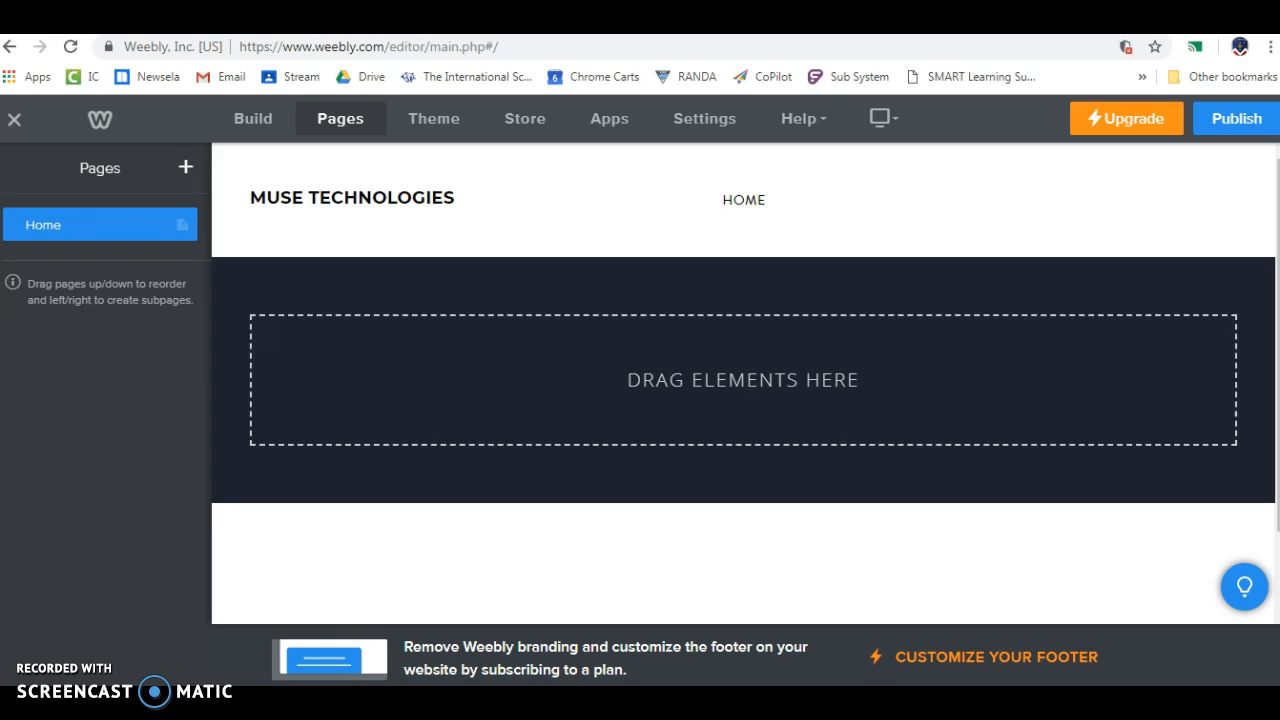
Step: Change the empty header section's background color to bright turquoise
{"action": "left_click", "coordinate": [246, 120]}
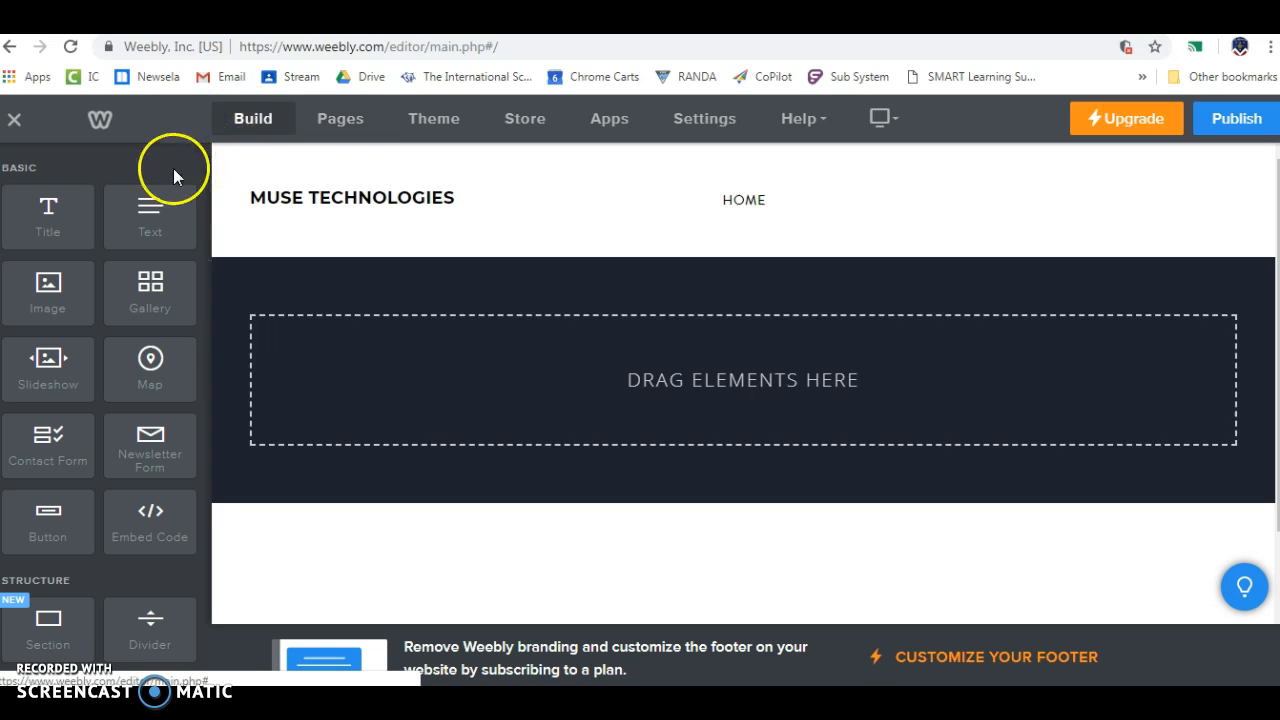
{"action": "left_click_drag", "start_coordinate": [37, 206], "coordinate": [423, 403]}
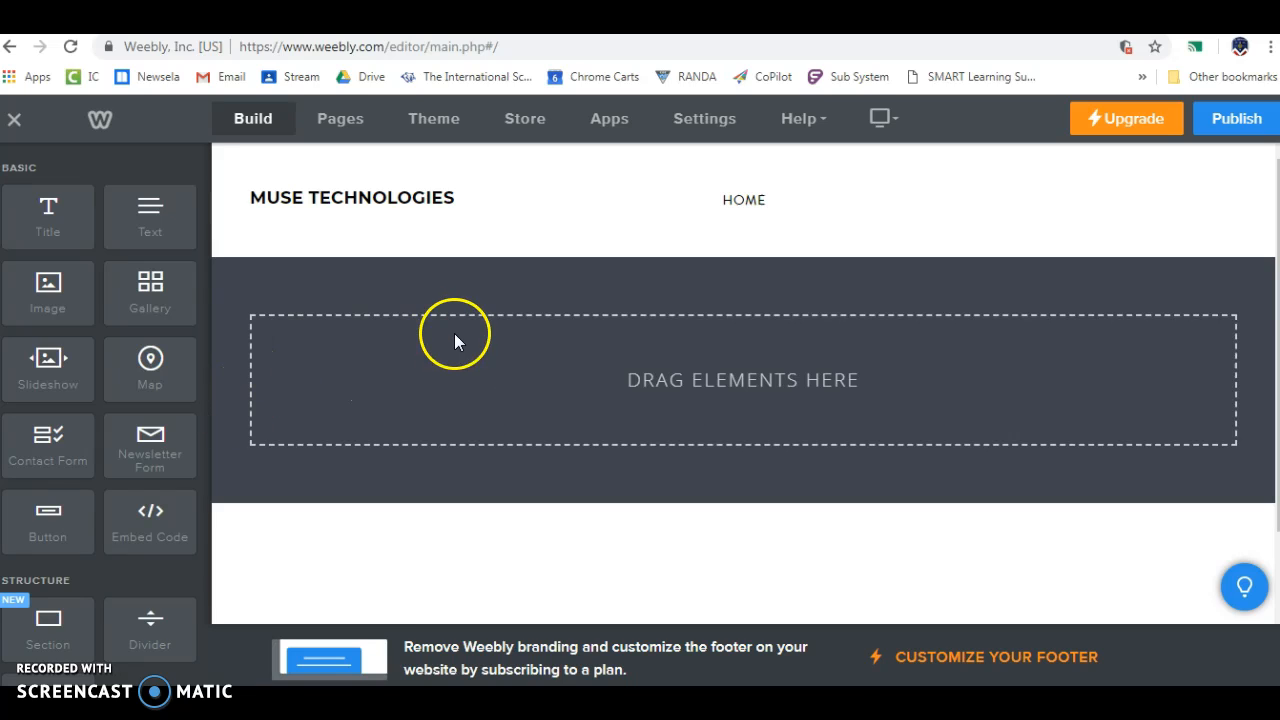
{"action": "left_click", "coordinate": [575, 290]}
{"action": "left_click", "coordinate": [645, 238]}
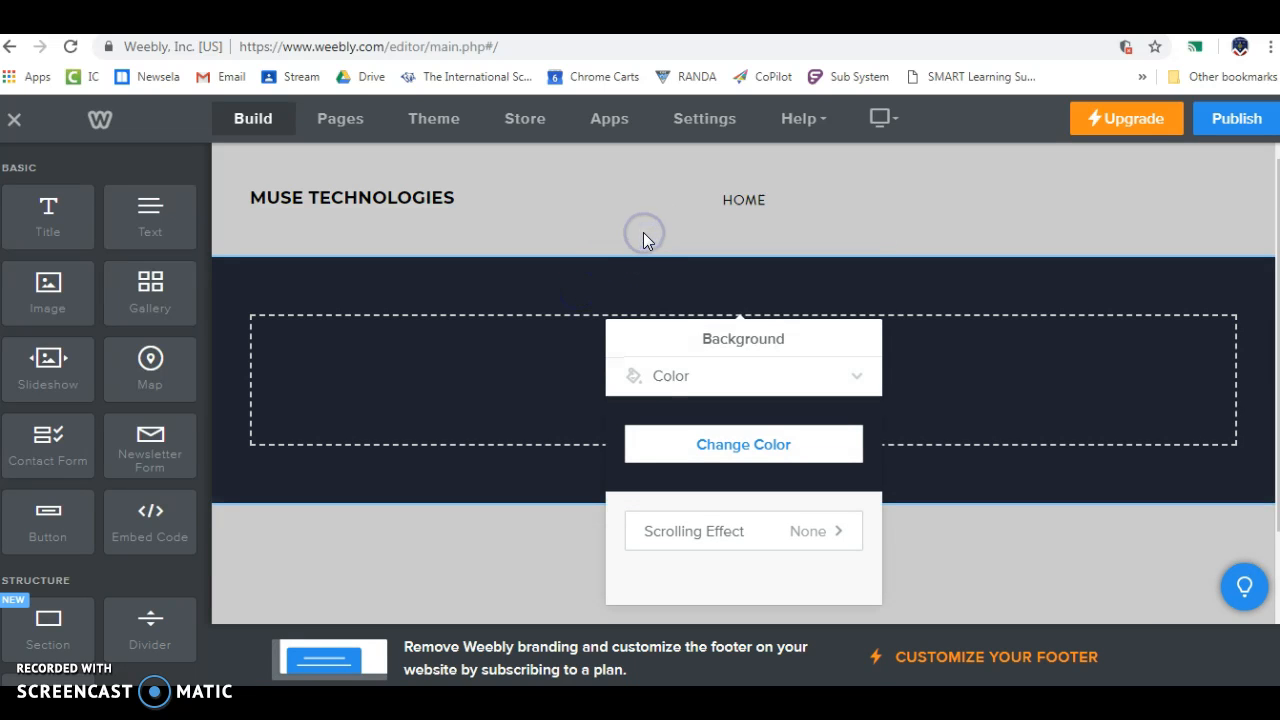
{"action": "left_click", "coordinate": [755, 457]}
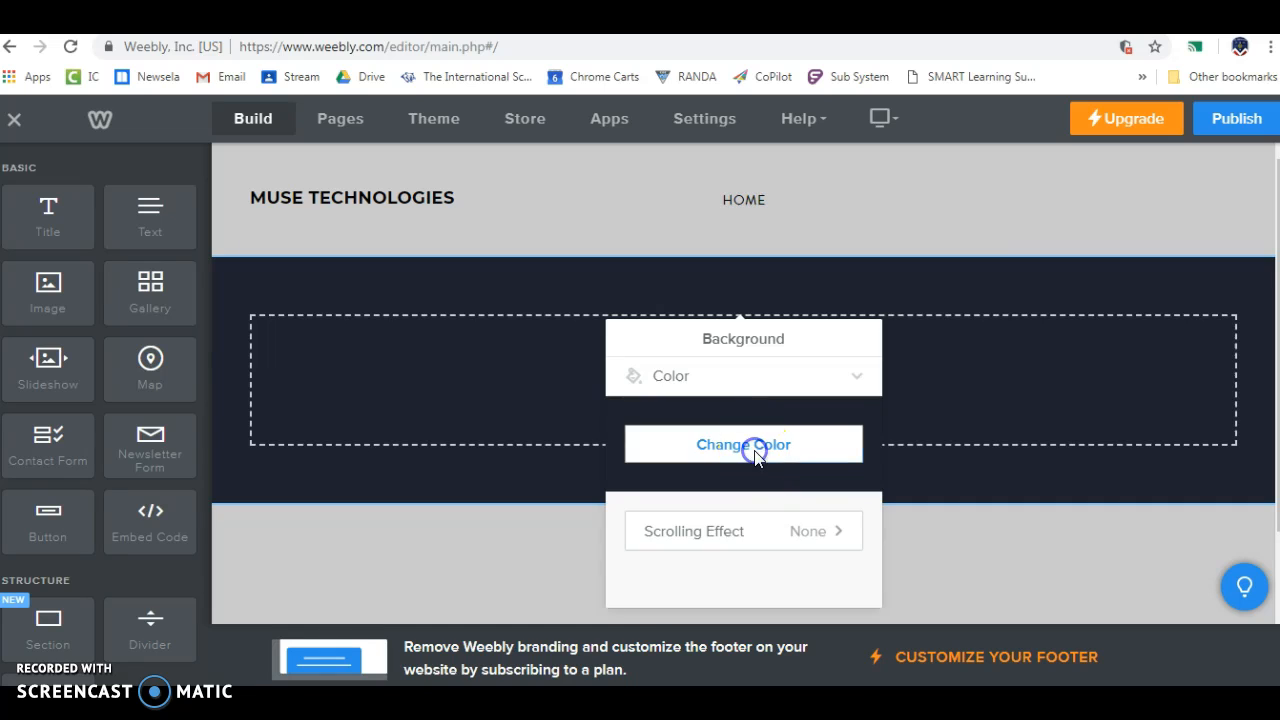
{"action": "left_click_drag", "start_coordinate": [767, 416], "coordinate": [740, 417]}
{"action": "left_click", "coordinate": [820, 446]}
{"action": "left_click_drag", "start_coordinate": [820, 447], "coordinate": [837, 450]}
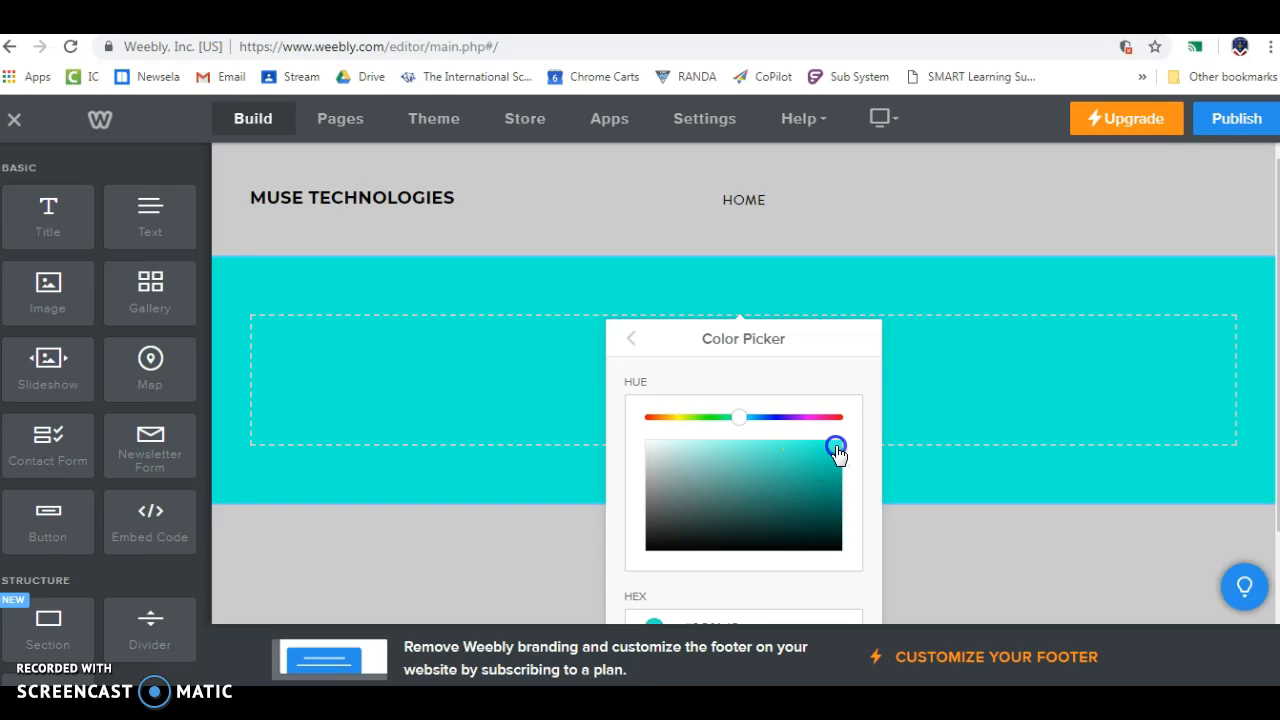
{"action": "left_click", "coordinate": [630, 341]}
Step: Switch the header section's background to an image and browse the stock background pictures
{"action": "left_click", "coordinate": [720, 383]}
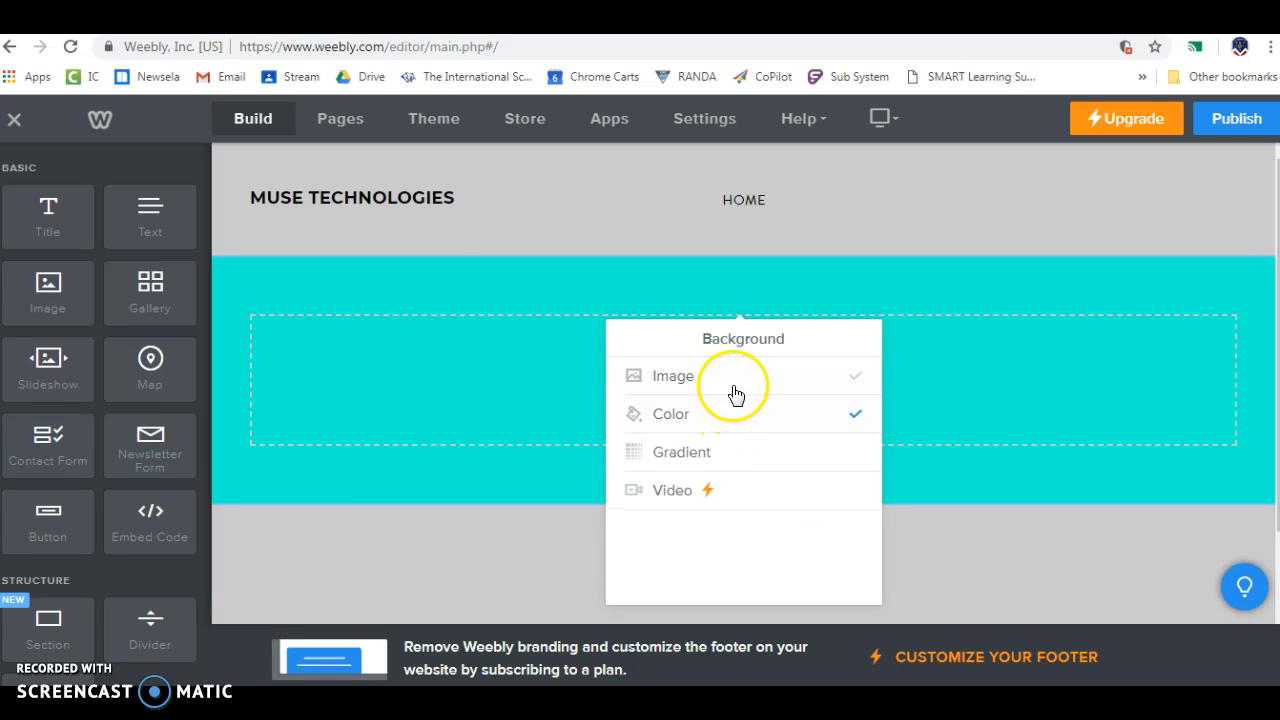
{"action": "left_click", "coordinate": [733, 385]}
{"action": "left_click", "coordinate": [748, 443]}
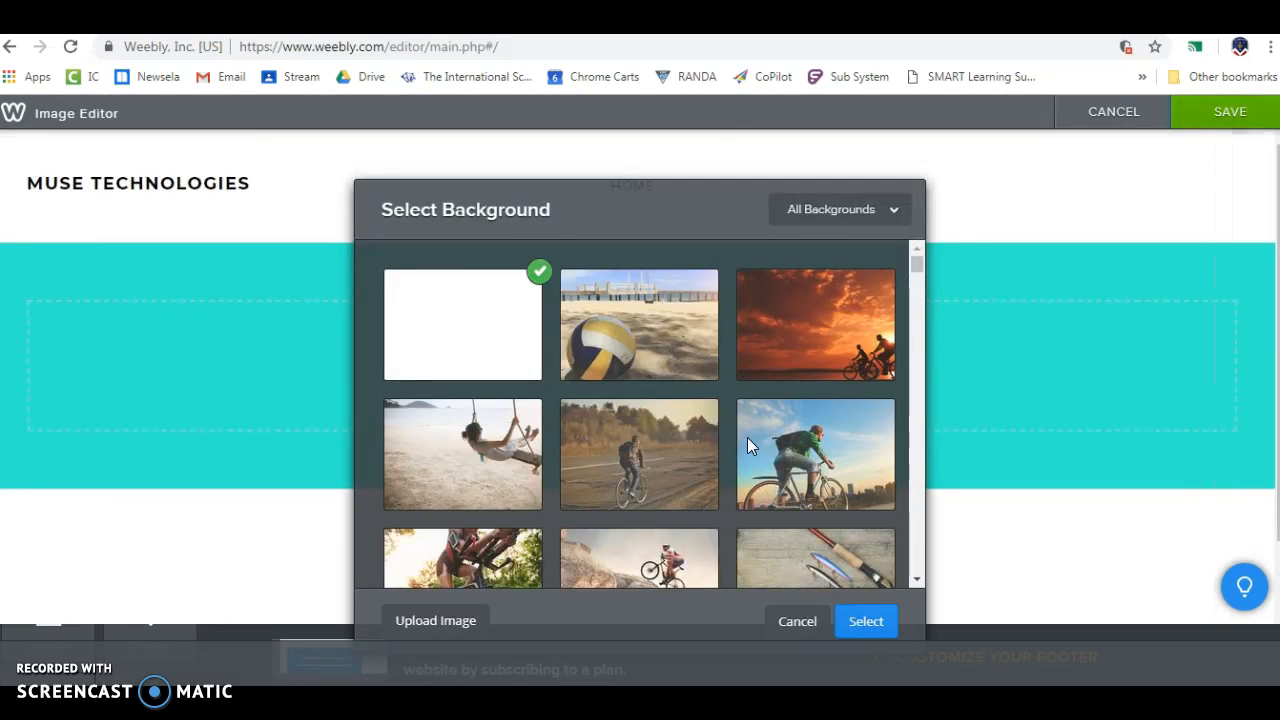
{"action": "scroll", "coordinate": [536, 324], "scroll_direction": "down", "scroll_amount": 3}
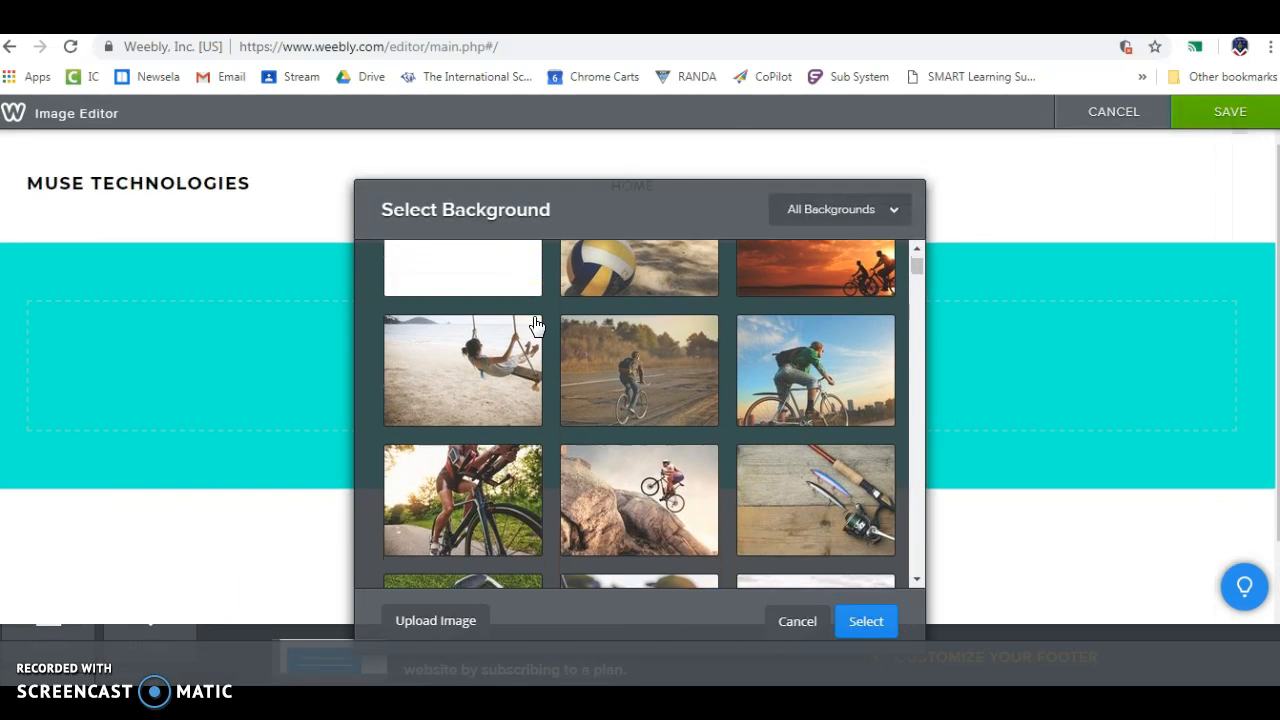
{"action": "scroll", "coordinate": [535, 325], "scroll_direction": "down", "scroll_amount": 3}
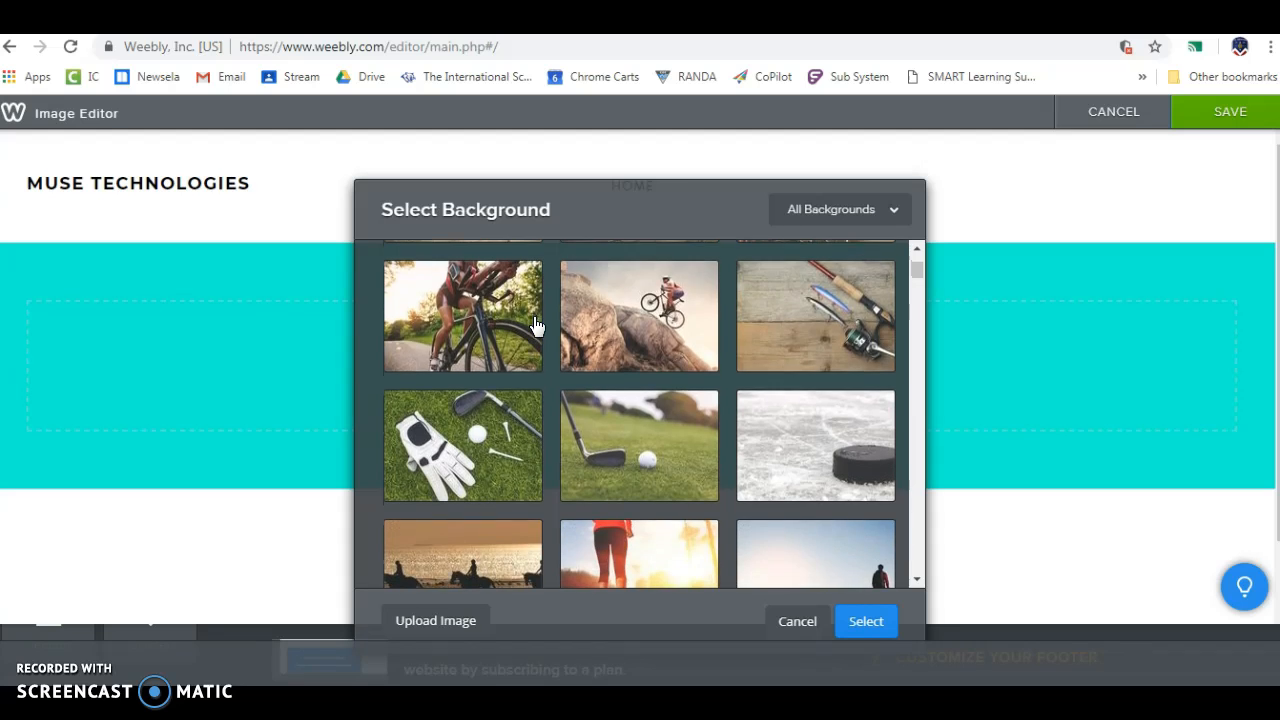
{"action": "scroll", "coordinate": [535, 325], "scroll_direction": "down", "scroll_amount": 3}
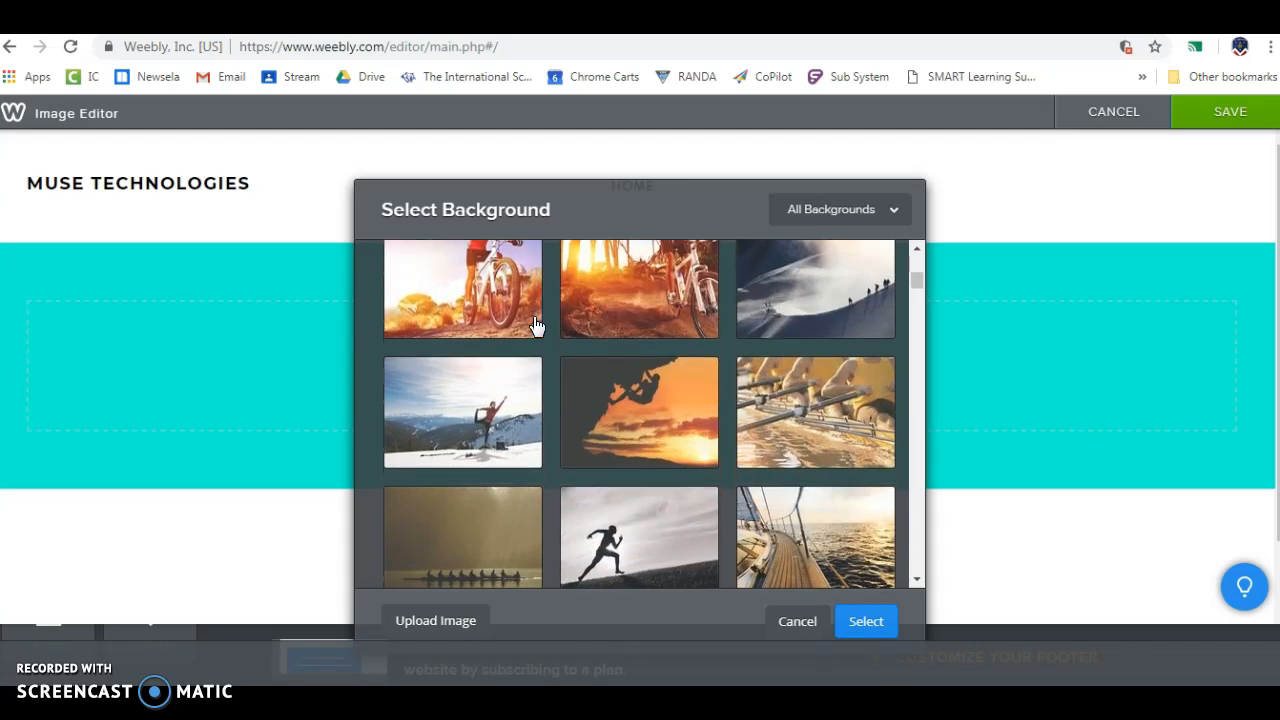
{"action": "scroll", "coordinate": [537, 328], "scroll_direction": "down", "scroll_amount": 5}
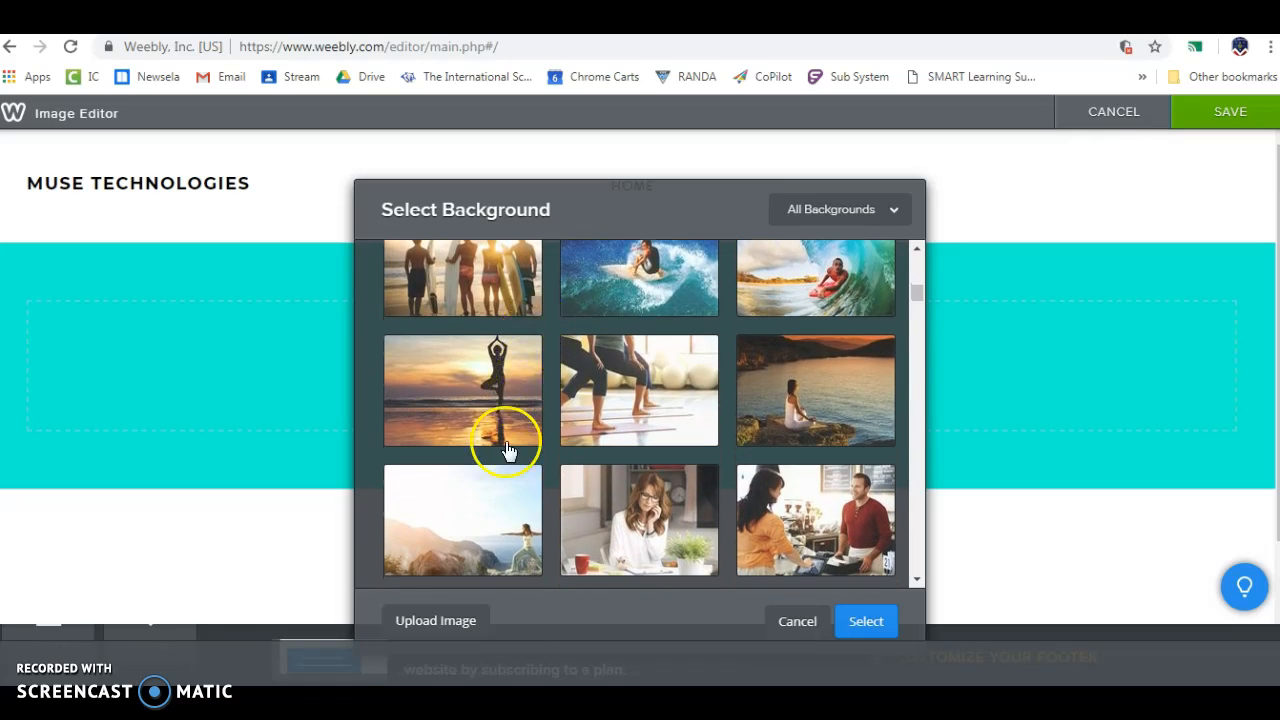
Step: Check the image upload sources for the background: computer, search, favorites and image URL, then close the upload dialog
{"action": "left_click", "coordinate": [447, 614]}
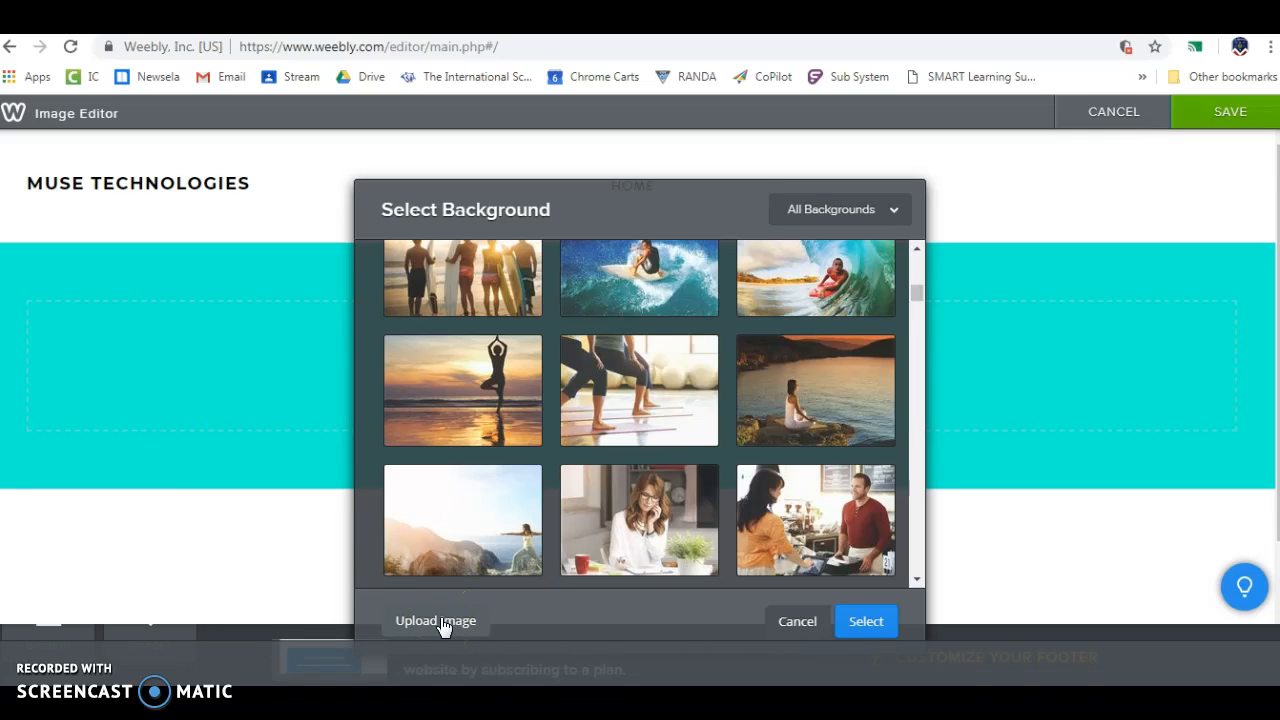
{"action": "left_click", "coordinate": [440, 620]}
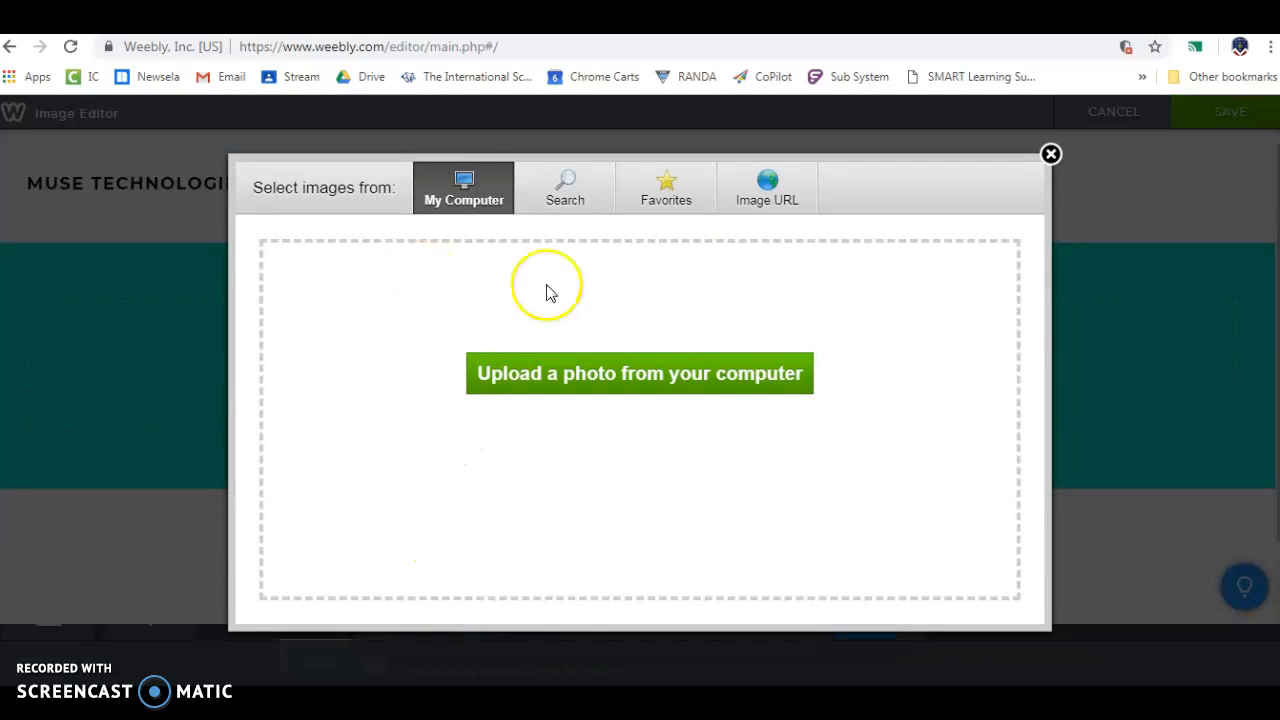
{"action": "left_click", "coordinate": [588, 207]}
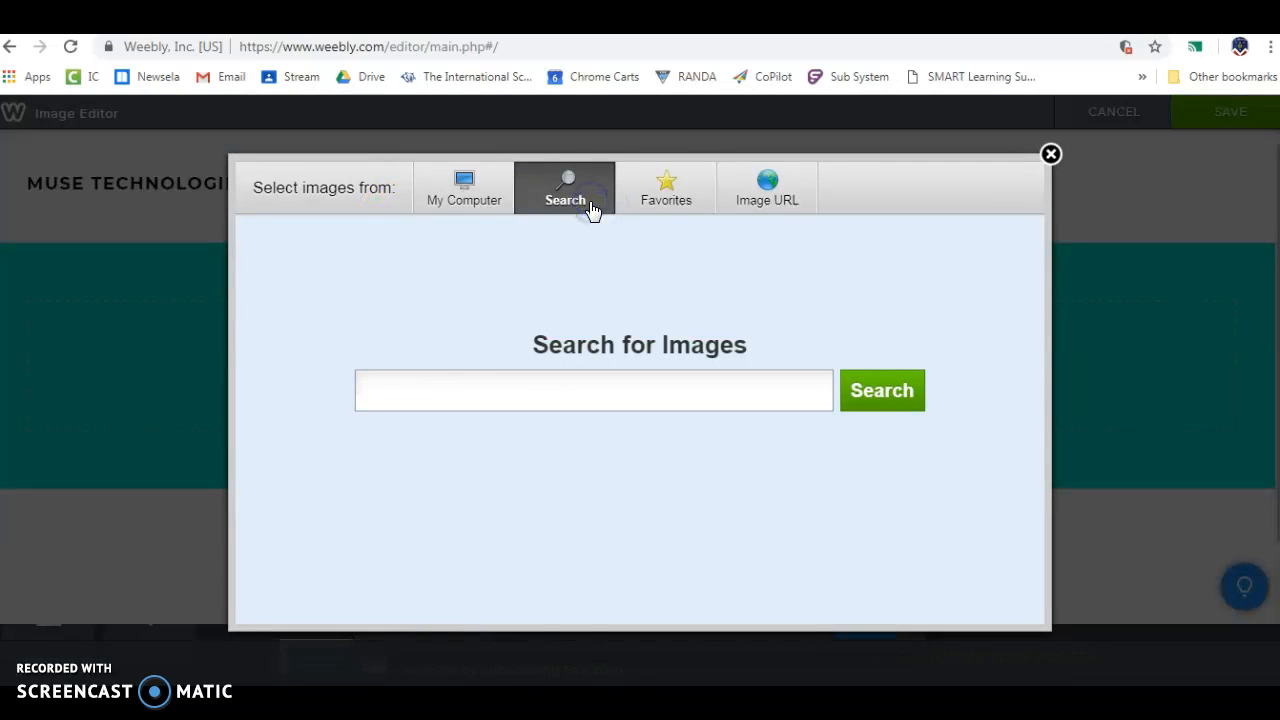
{"action": "left_click", "coordinate": [677, 182]}
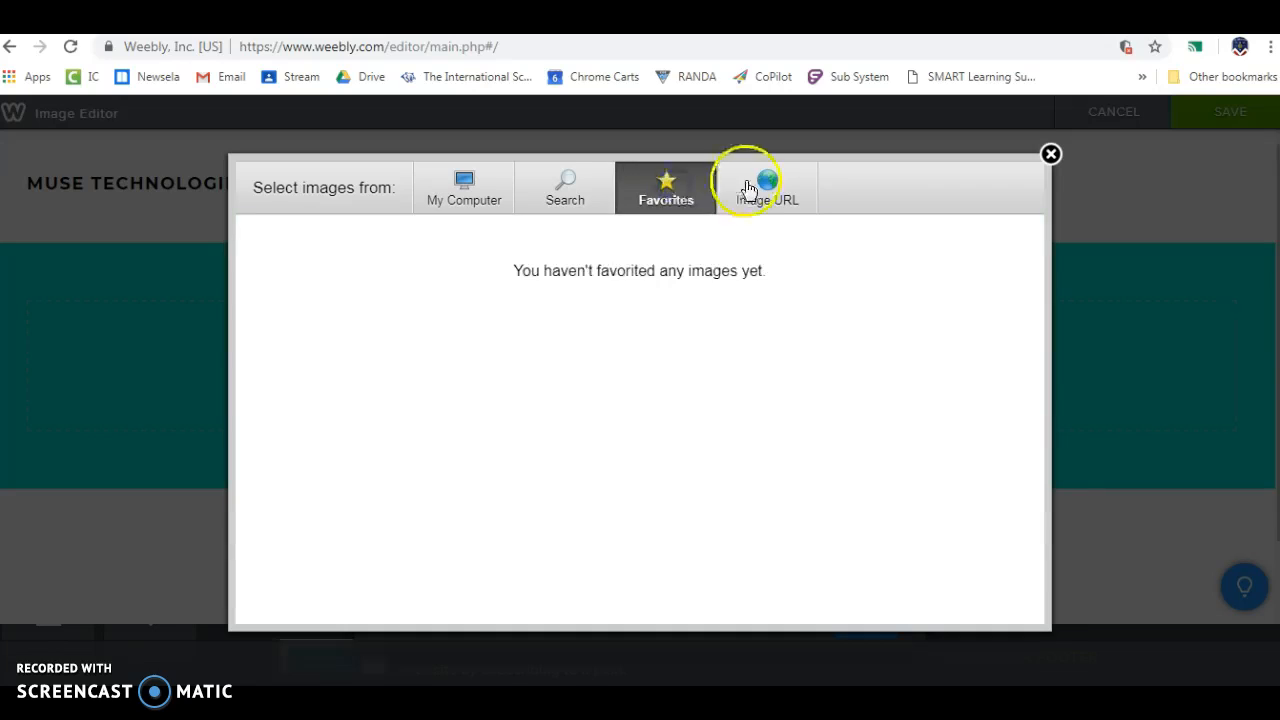
{"action": "left_click", "coordinate": [750, 182]}
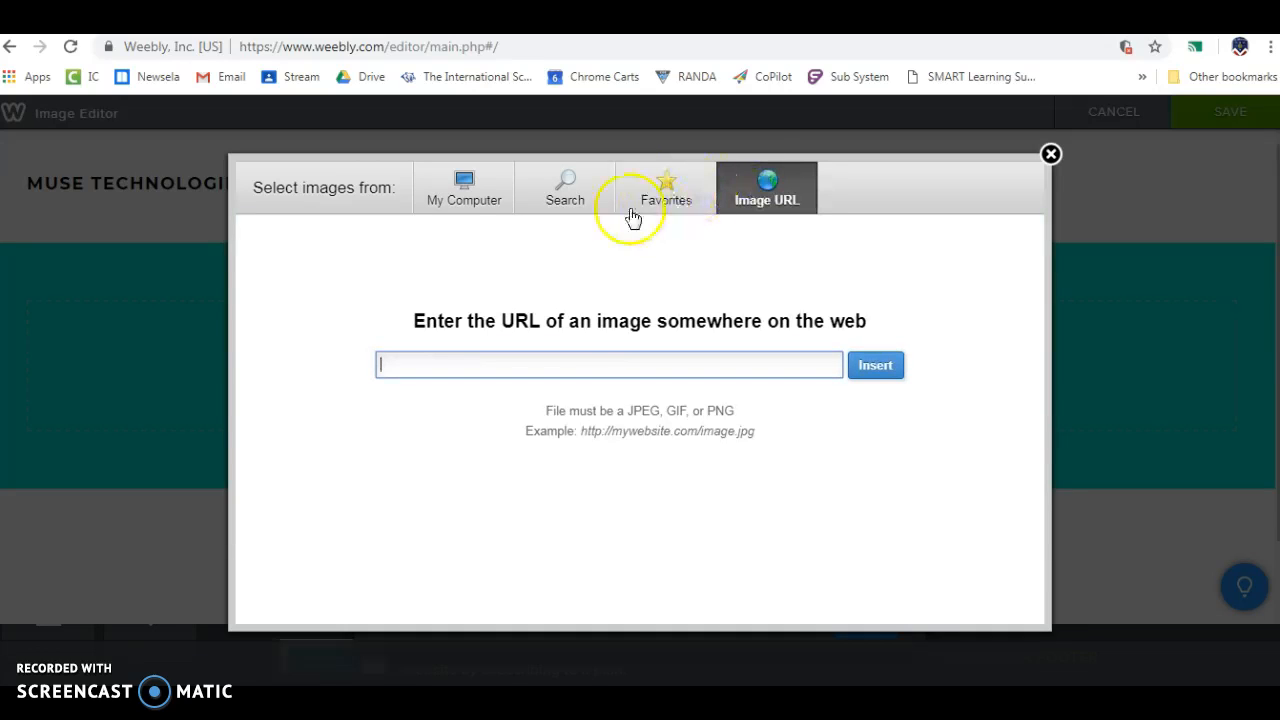
{"action": "left_click", "coordinate": [482, 200]}
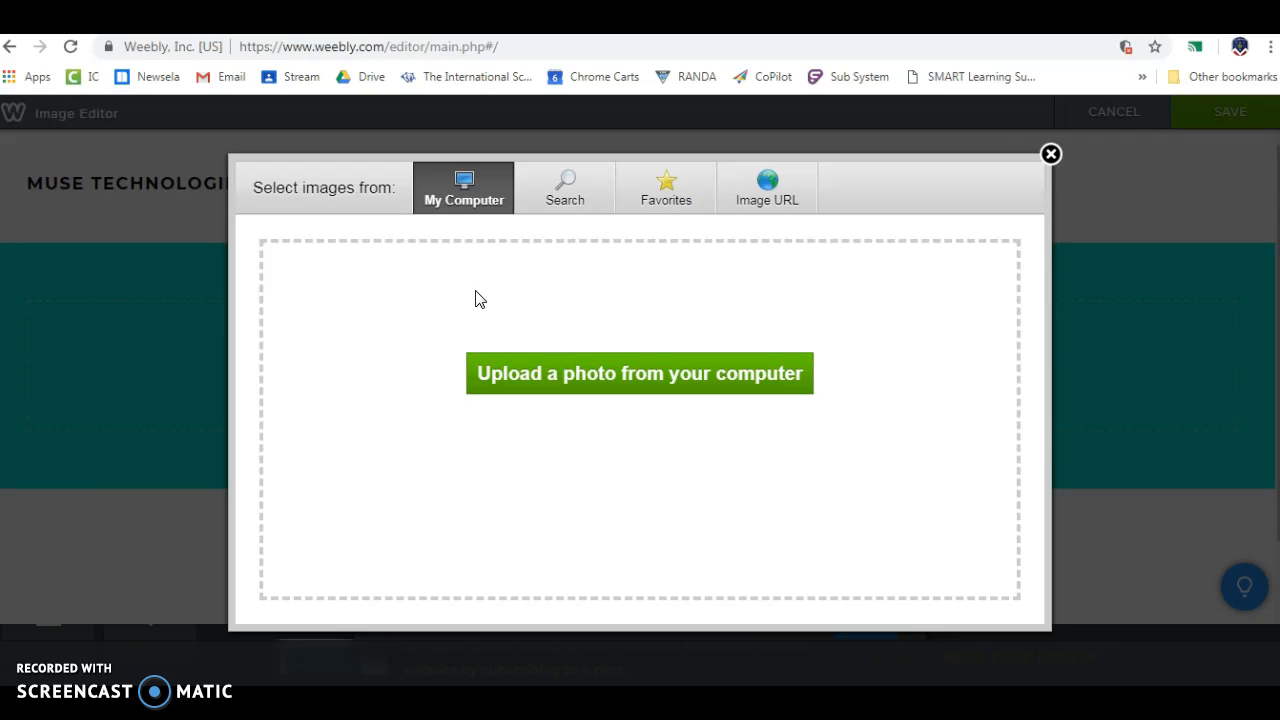
{"action": "left_click", "coordinate": [1050, 155]}
Step: Set the stock picture of a person standing at tall windows above a city skyline as the header background and save it
{"action": "scroll", "coordinate": [600, 360], "scroll_direction": "down", "scroll_amount": 1}
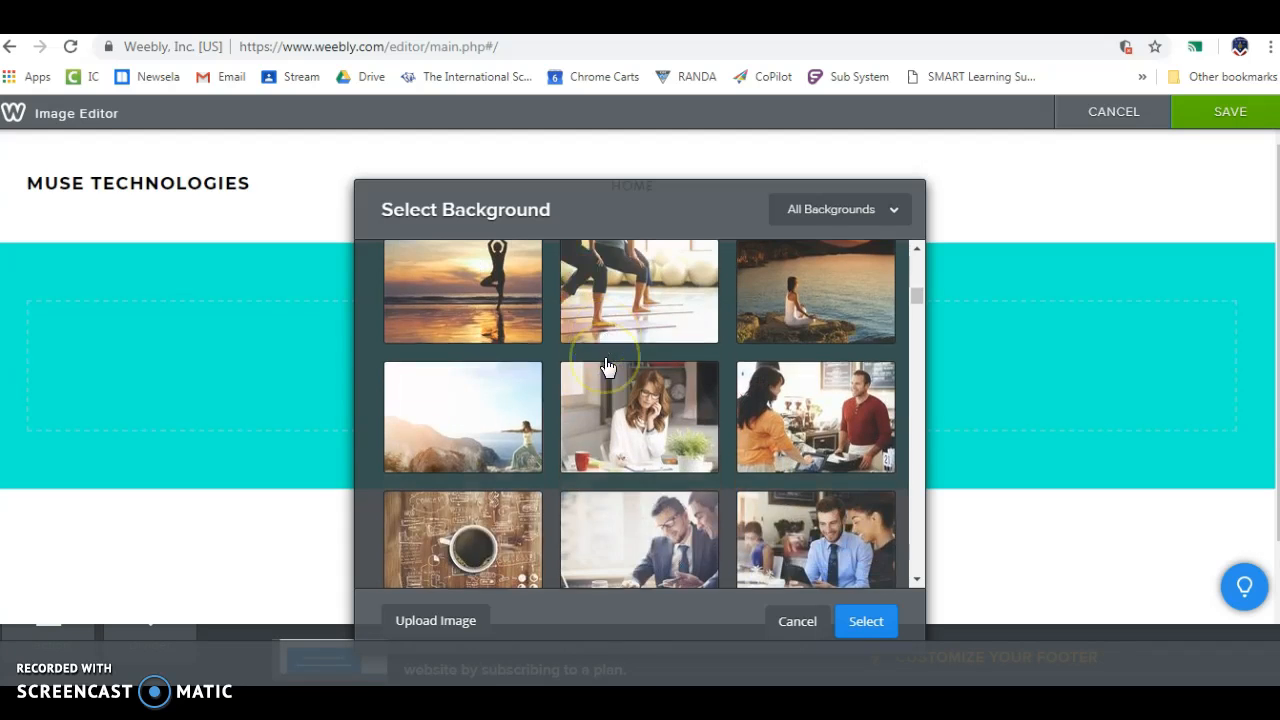
{"action": "scroll", "coordinate": [575, 408], "scroll_direction": "down", "scroll_amount": 3}
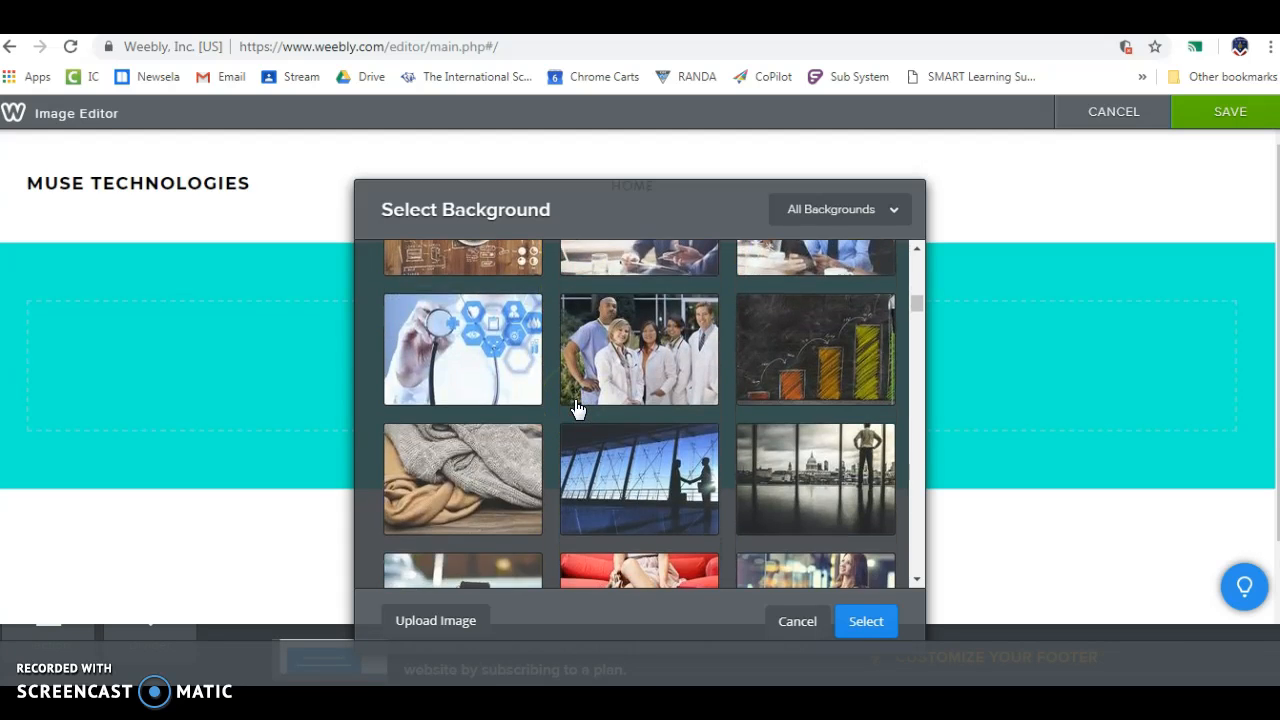
{"action": "scroll", "coordinate": [575, 408], "scroll_direction": "down", "scroll_amount": 1}
{"action": "left_click", "coordinate": [771, 357]}
{"action": "left_click", "coordinate": [857, 622]}
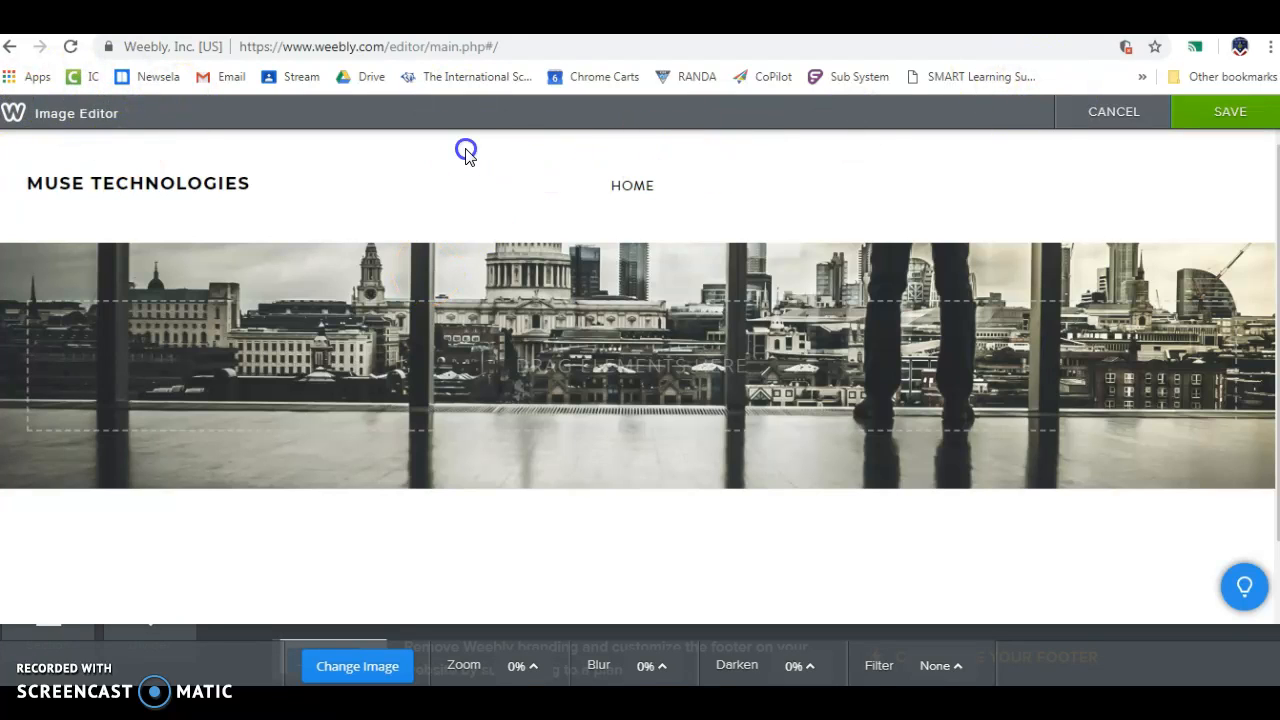
{"action": "left_click", "coordinate": [1210, 116]}
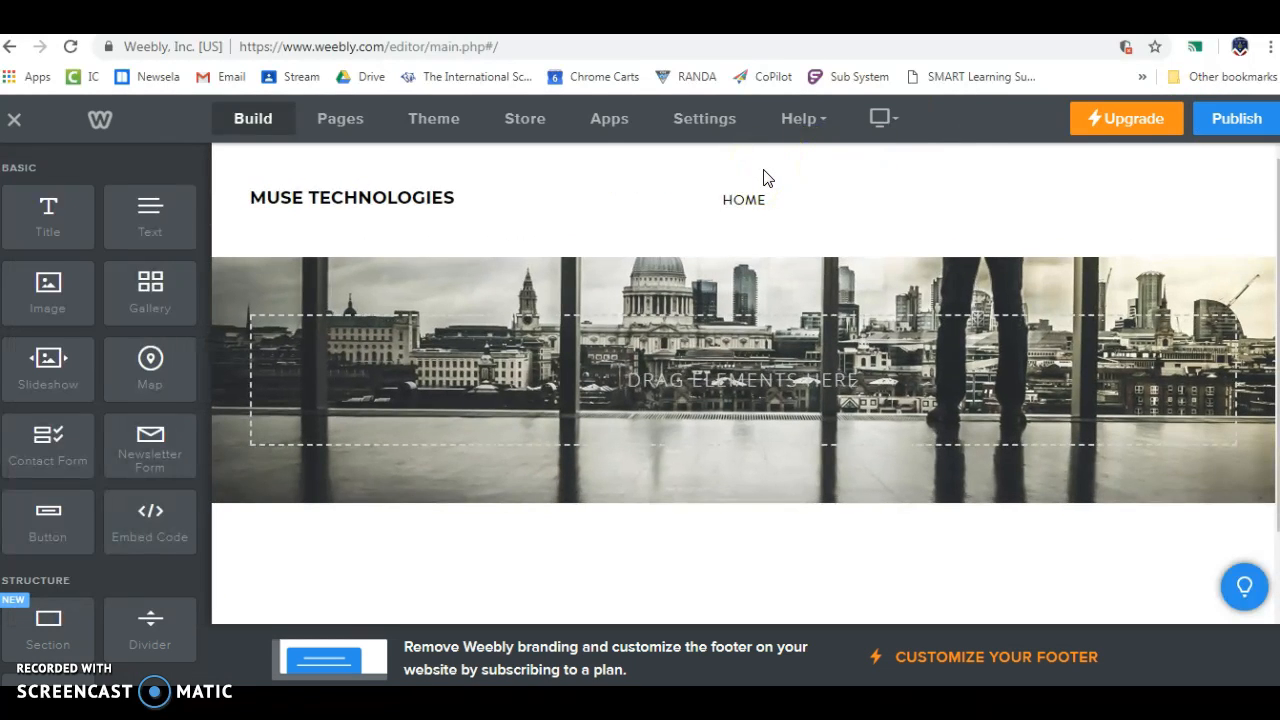
Step: Add a title element to the header section with the text "Sample Site"
{"action": "left_click", "coordinate": [46, 226]}
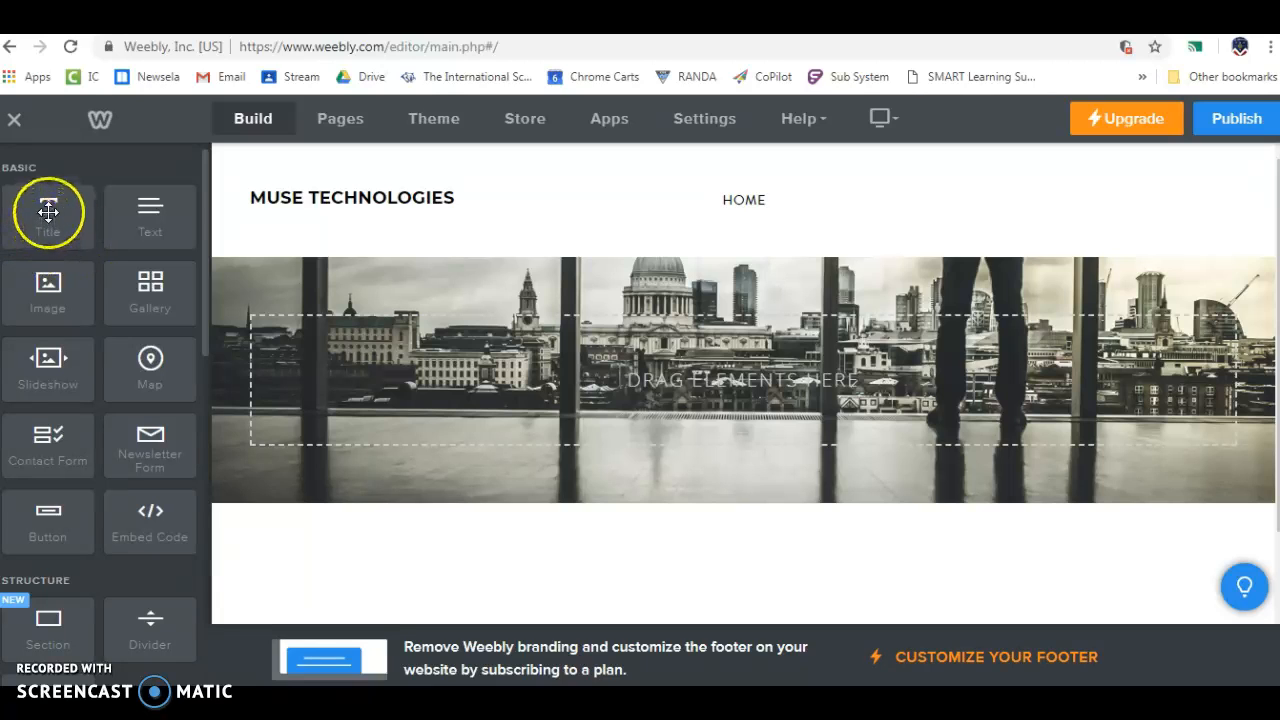
{"action": "left_click", "coordinate": [47, 214]}
{"action": "left_click_drag", "start_coordinate": [48, 218], "coordinate": [733, 402]}
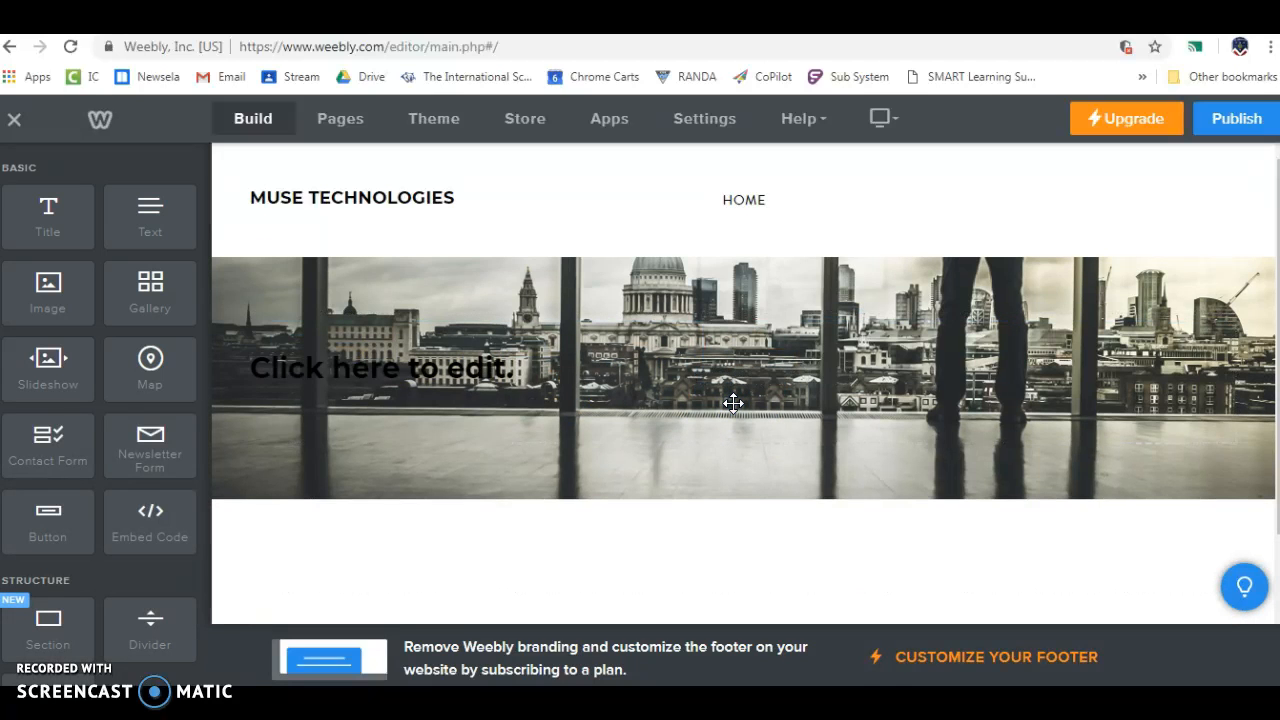
{"action": "left_click", "coordinate": [440, 367]}
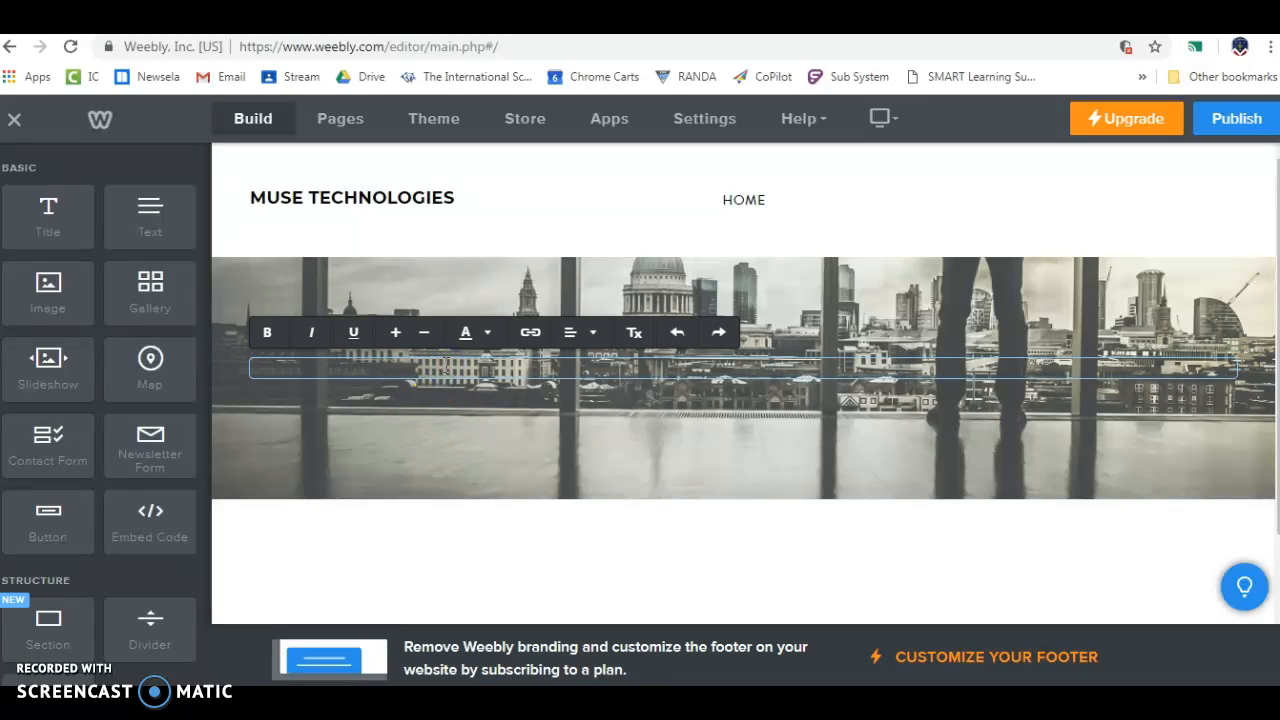
{"action": "type", "text": "Sample Site"}
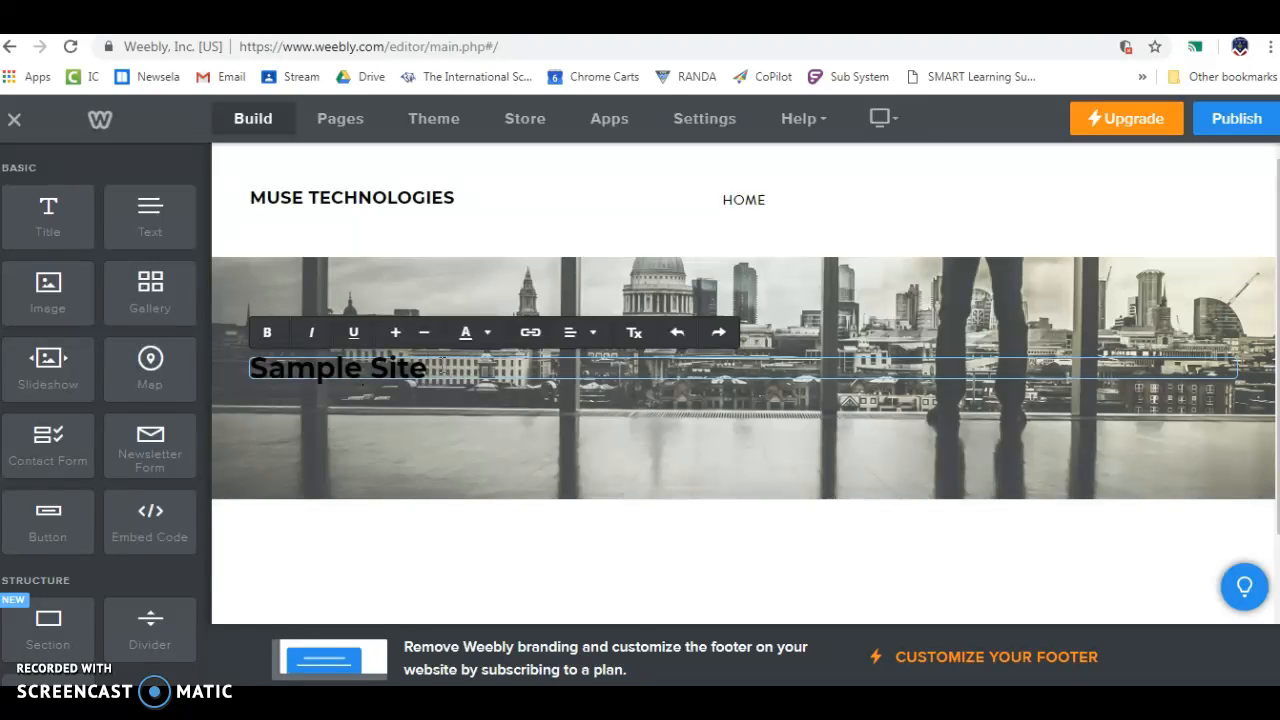
Step: Try to enlarge the unselected "Sample Site" title and give it a light blue color
{"action": "left_click", "coordinate": [397, 334]}
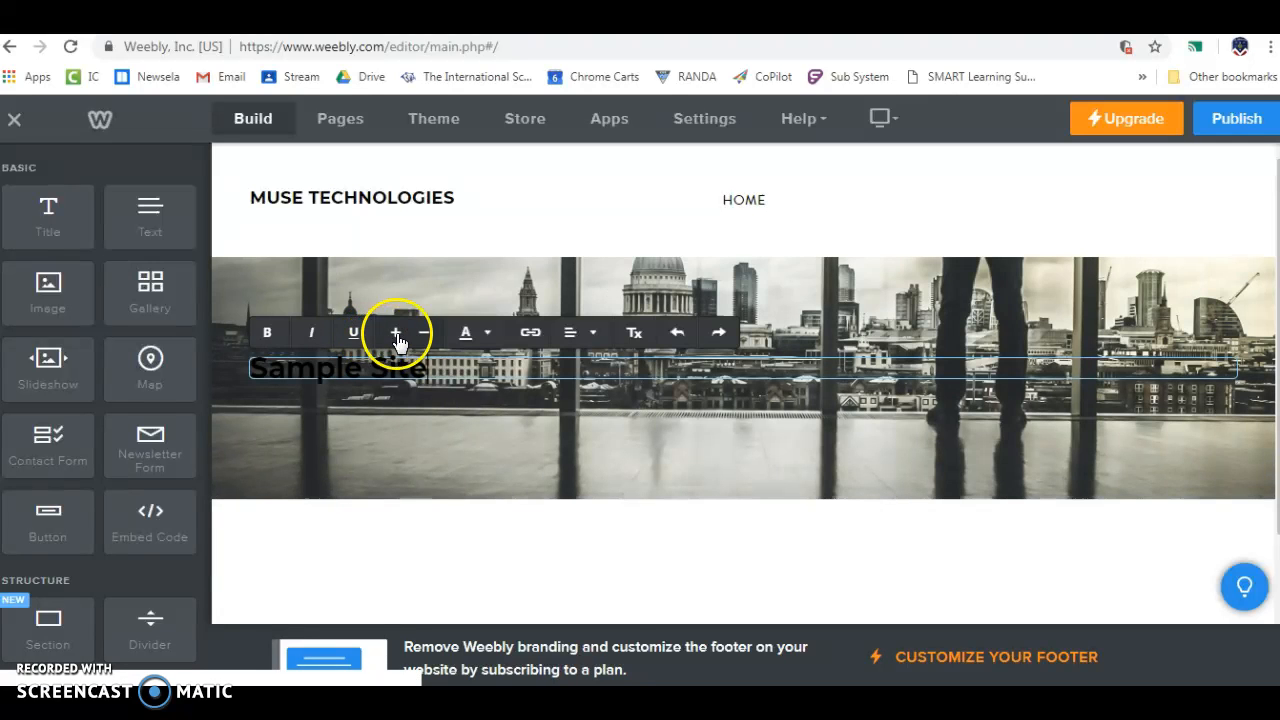
{"action": "left_click", "coordinate": [452, 333]}
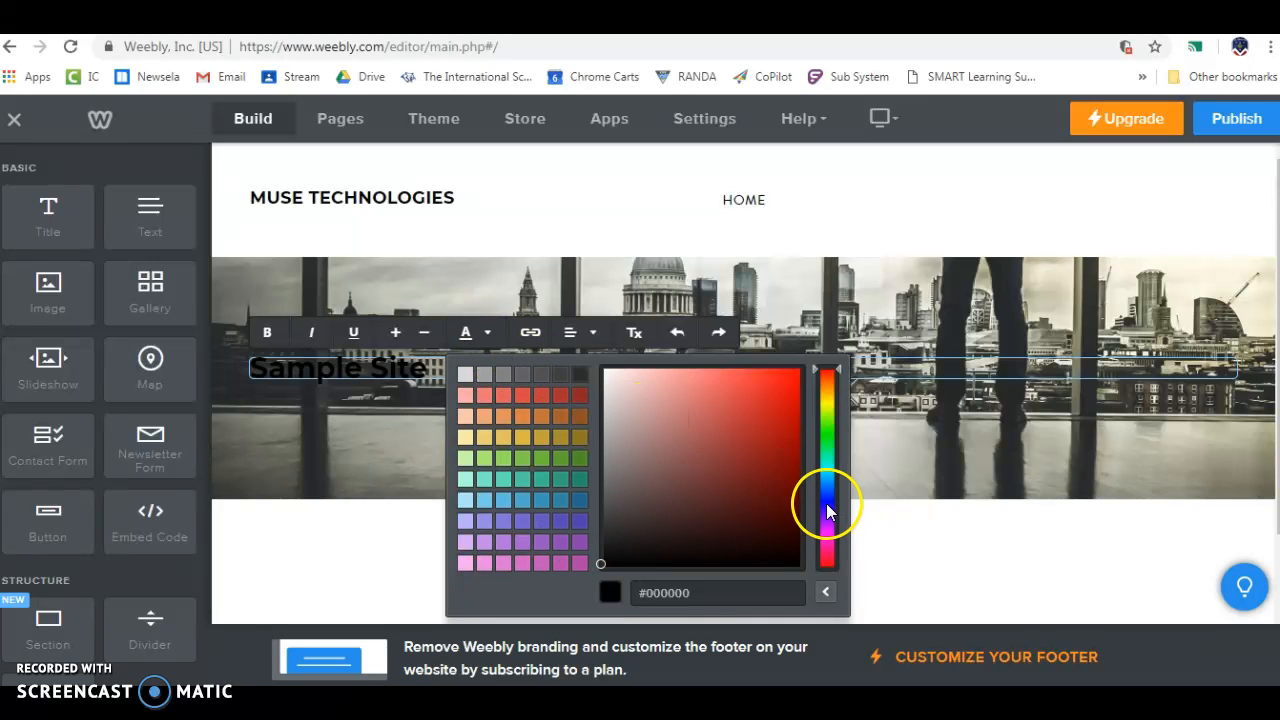
{"action": "left_click_drag", "start_coordinate": [817, 488], "coordinate": [829, 474]}
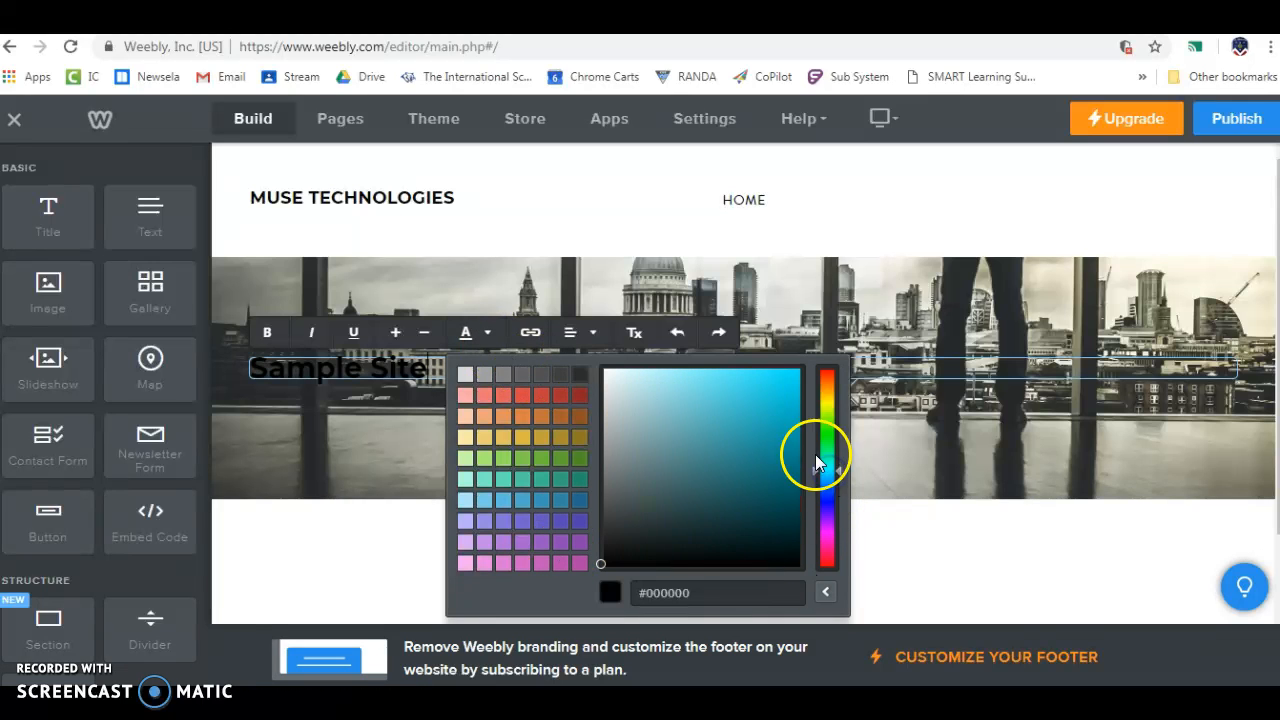
{"action": "left_click", "coordinate": [983, 405]}
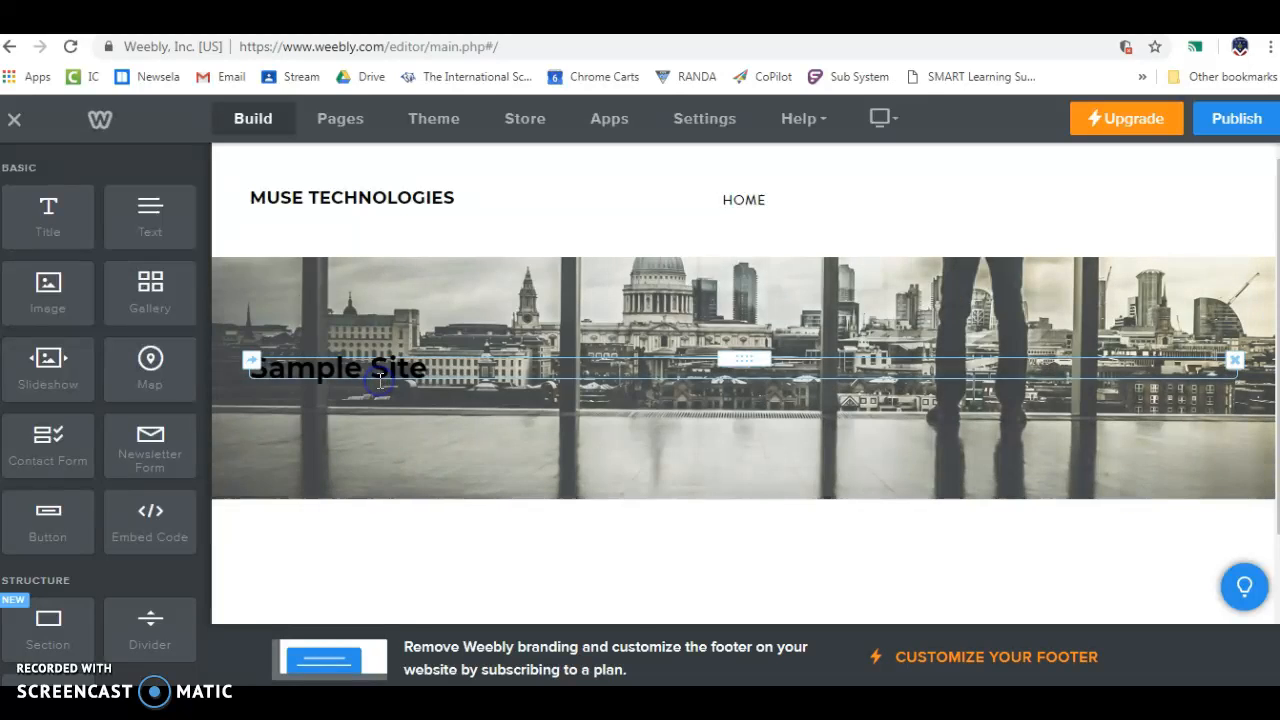
Step: Select the whole "Sample Site" title text and increase its font size
{"action": "left_click", "coordinate": [435, 385]}
{"action": "left_click_drag", "start_coordinate": [425, 368], "coordinate": [243, 371]}
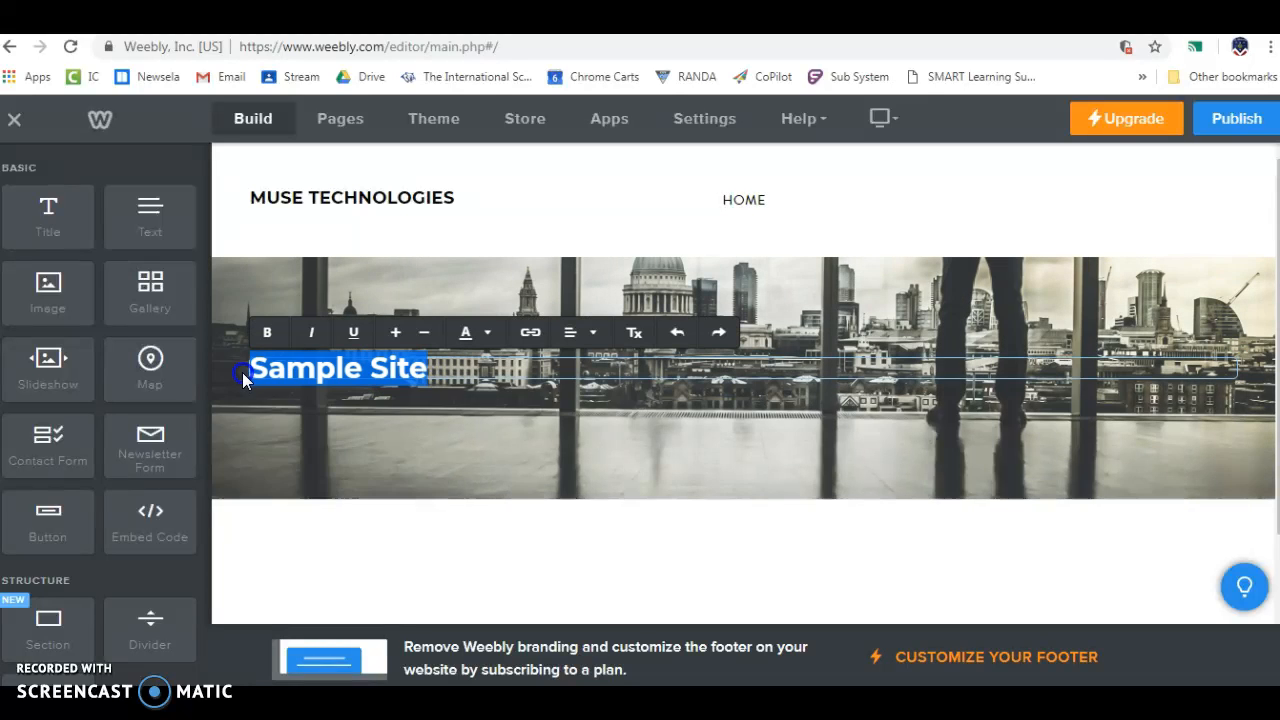
{"action": "left_click", "coordinate": [397, 332]}
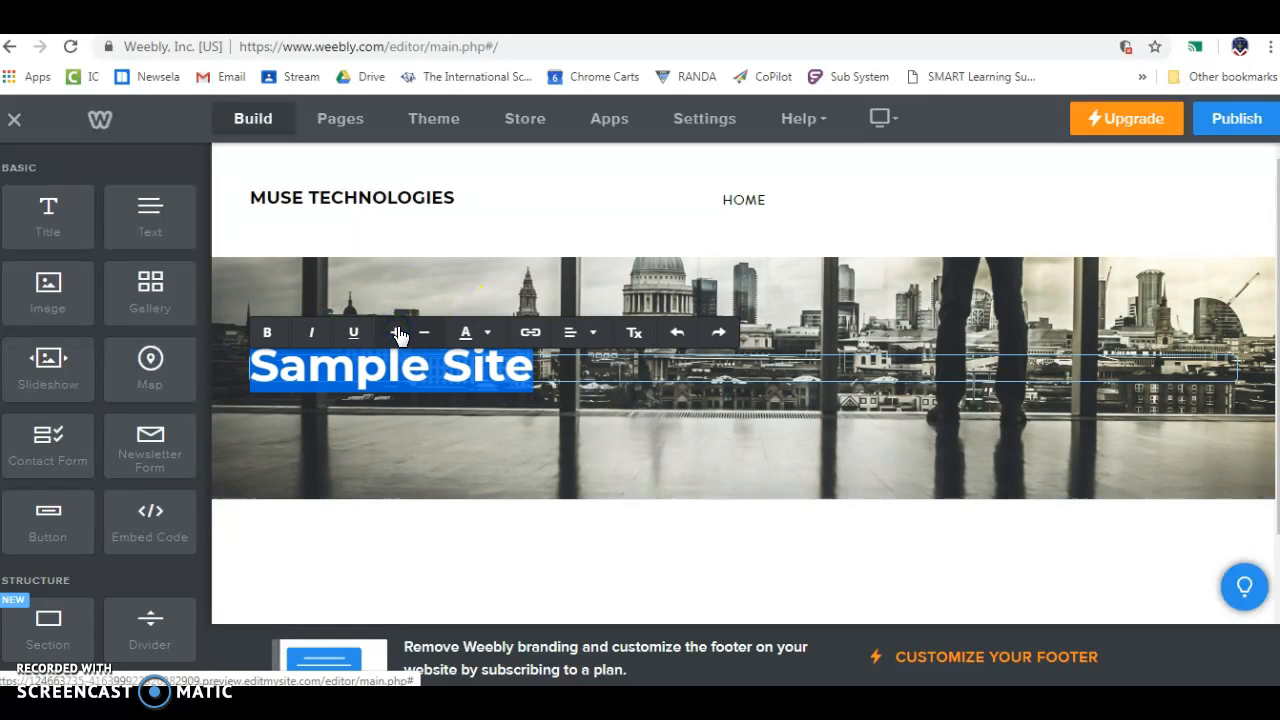
Step: Try to change the selected title text's color to cyan
{"action": "left_click", "coordinate": [482, 336]}
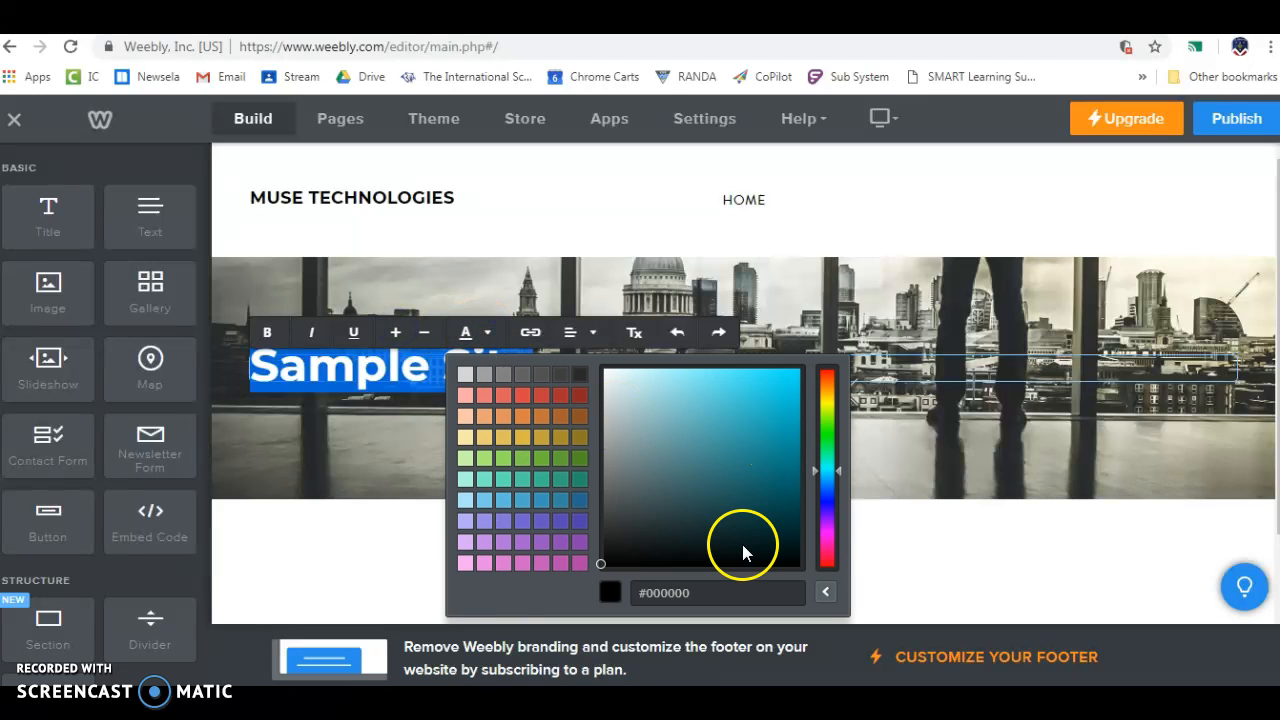
{"action": "left_click", "coordinate": [825, 469]}
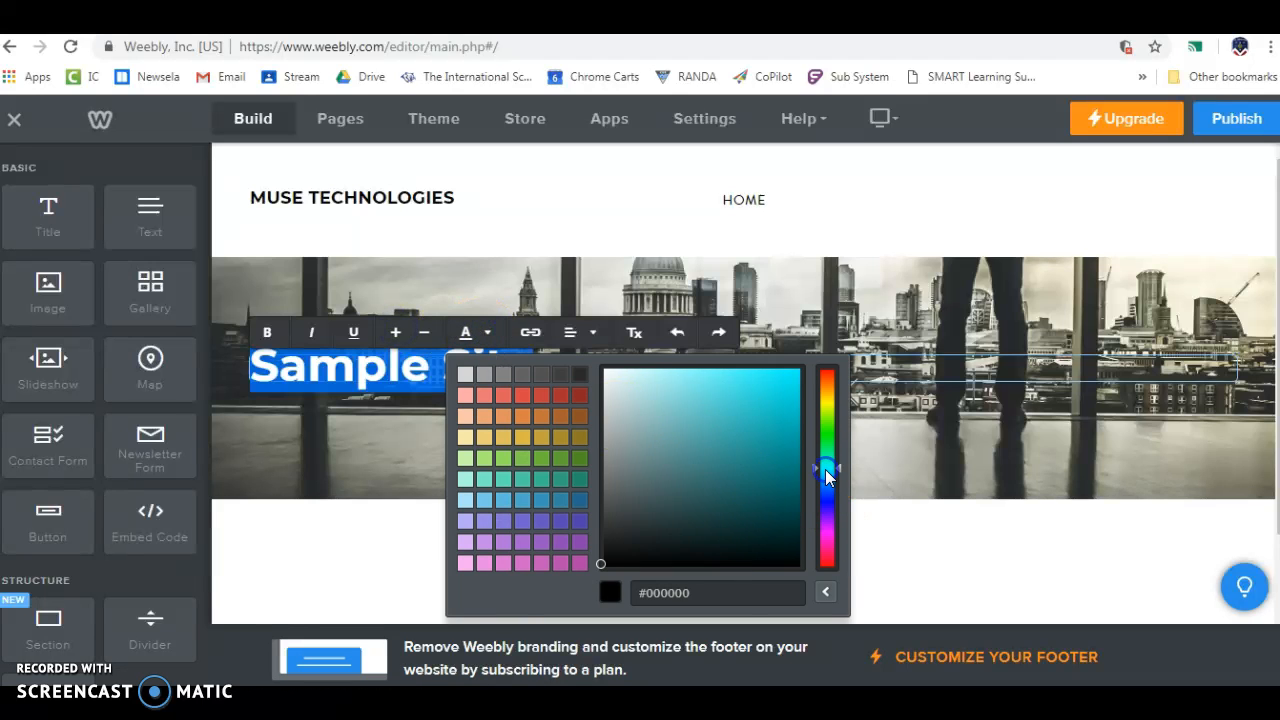
{"action": "left_click", "coordinate": [825, 592]}
{"action": "left_click", "coordinate": [709, 494]}
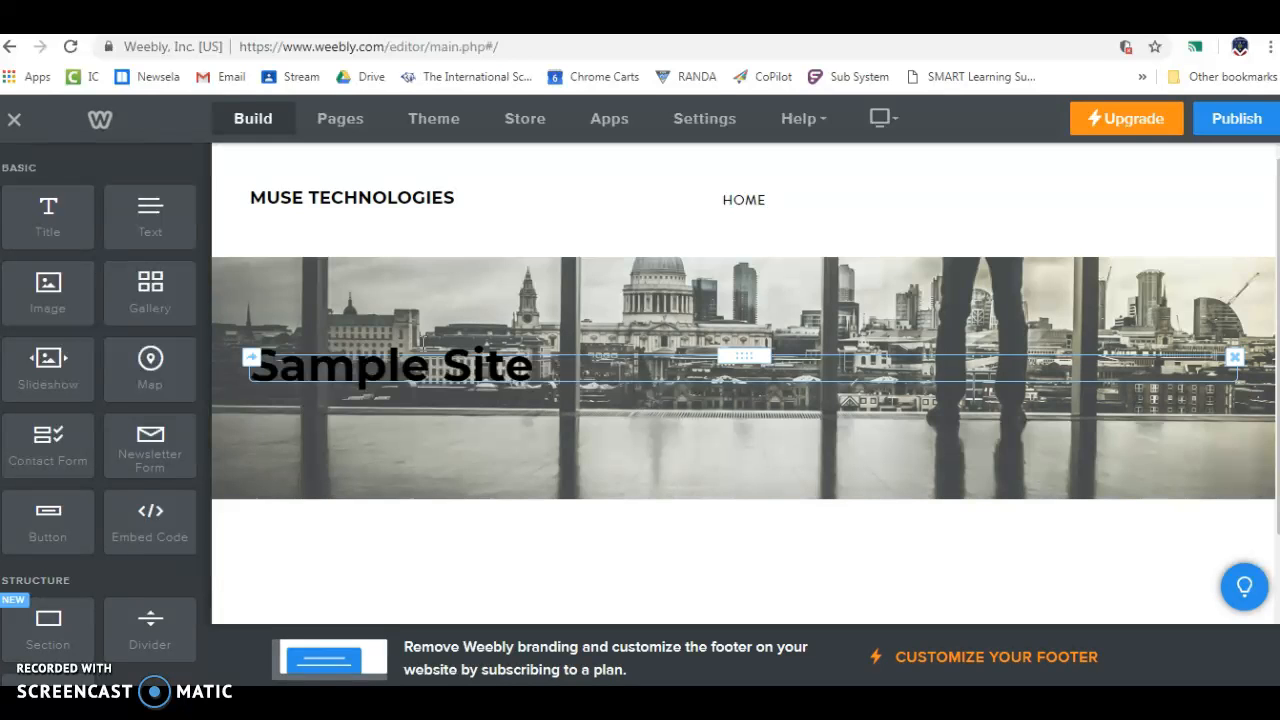
Step: Add an empty text element to the content area below the header section
{"action": "left_click_drag", "start_coordinate": [23, 200], "coordinate": [350, 267]}
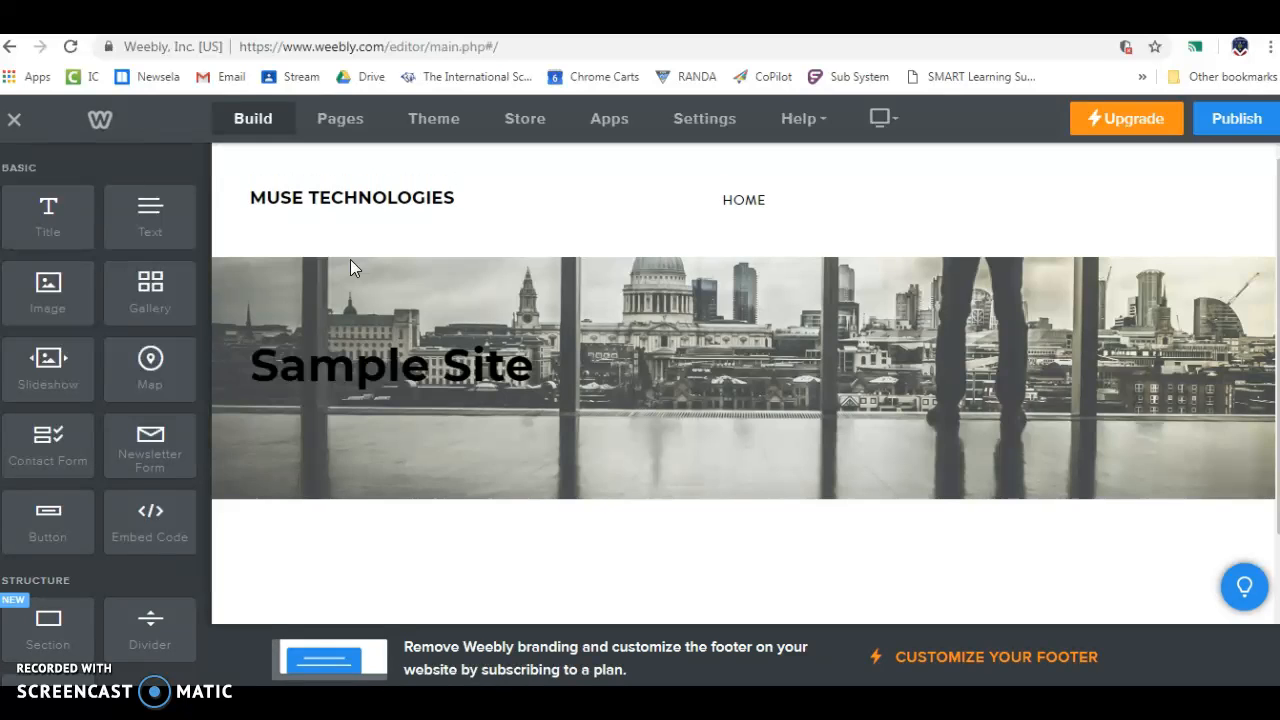
{"action": "left_click", "coordinate": [137, 215]}
{"action": "left_click_drag", "start_coordinate": [137, 215], "coordinate": [372, 512]}
{"action": "left_click", "coordinate": [372, 508]}
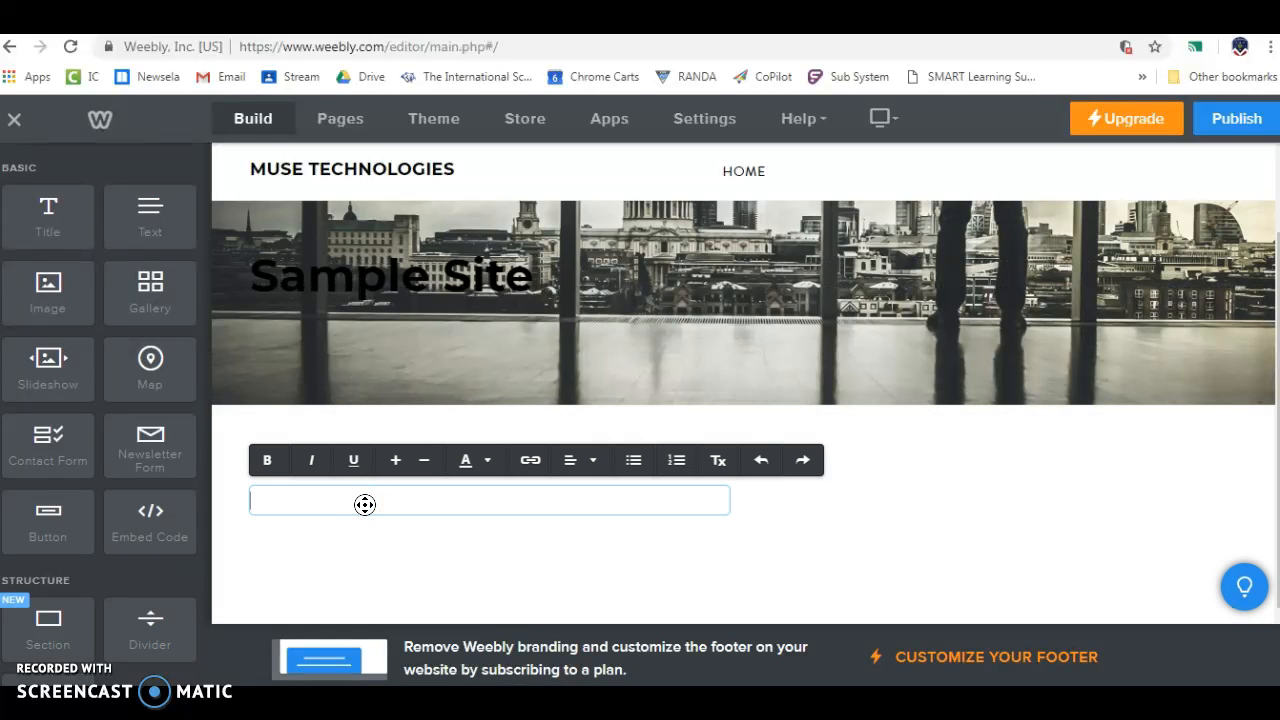
{"action": "left_click", "coordinate": [47, 366]}
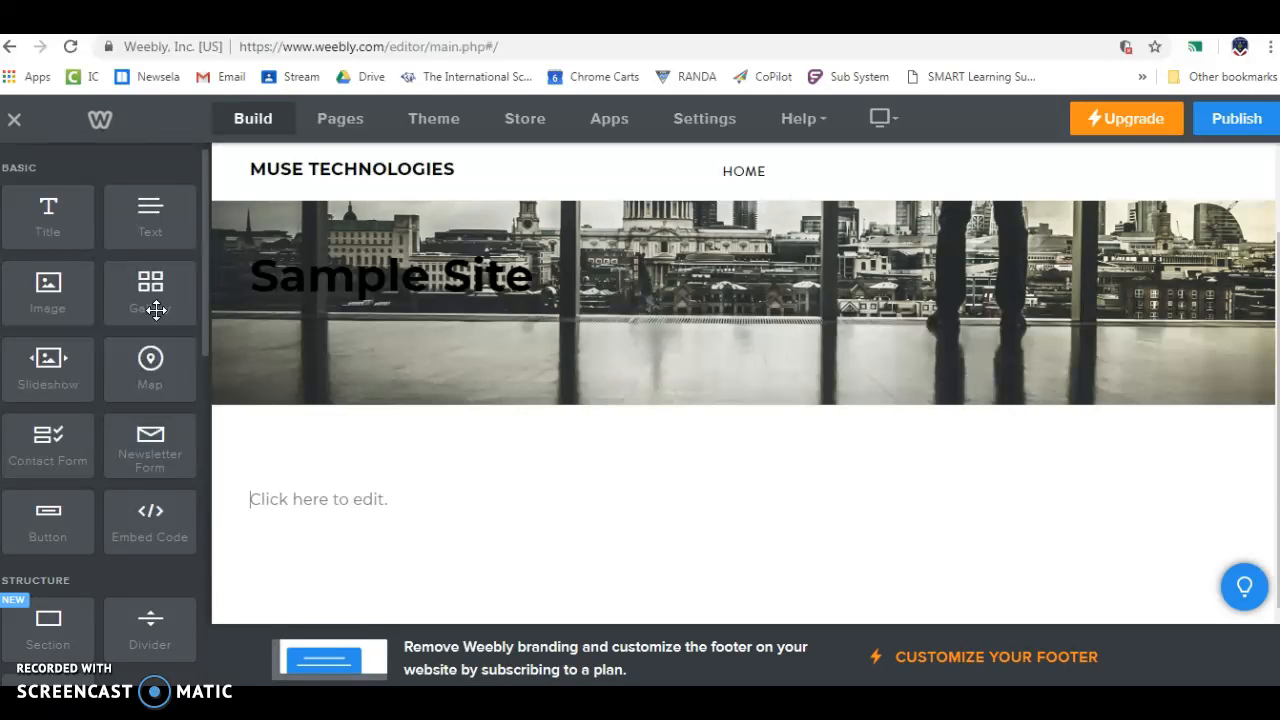
{"action": "scroll", "coordinate": [156, 310], "scroll_direction": "down", "scroll_amount": 3}
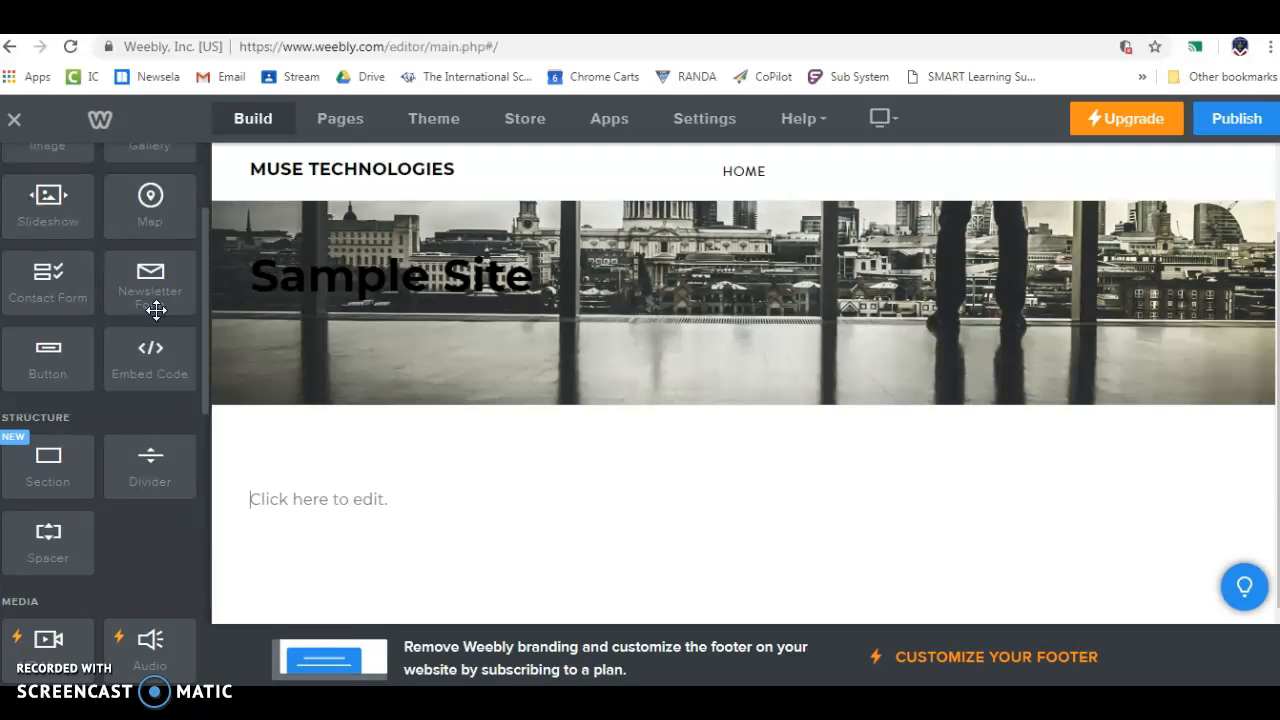
{"action": "scroll", "coordinate": [156, 310], "scroll_direction": "down", "scroll_amount": 1}
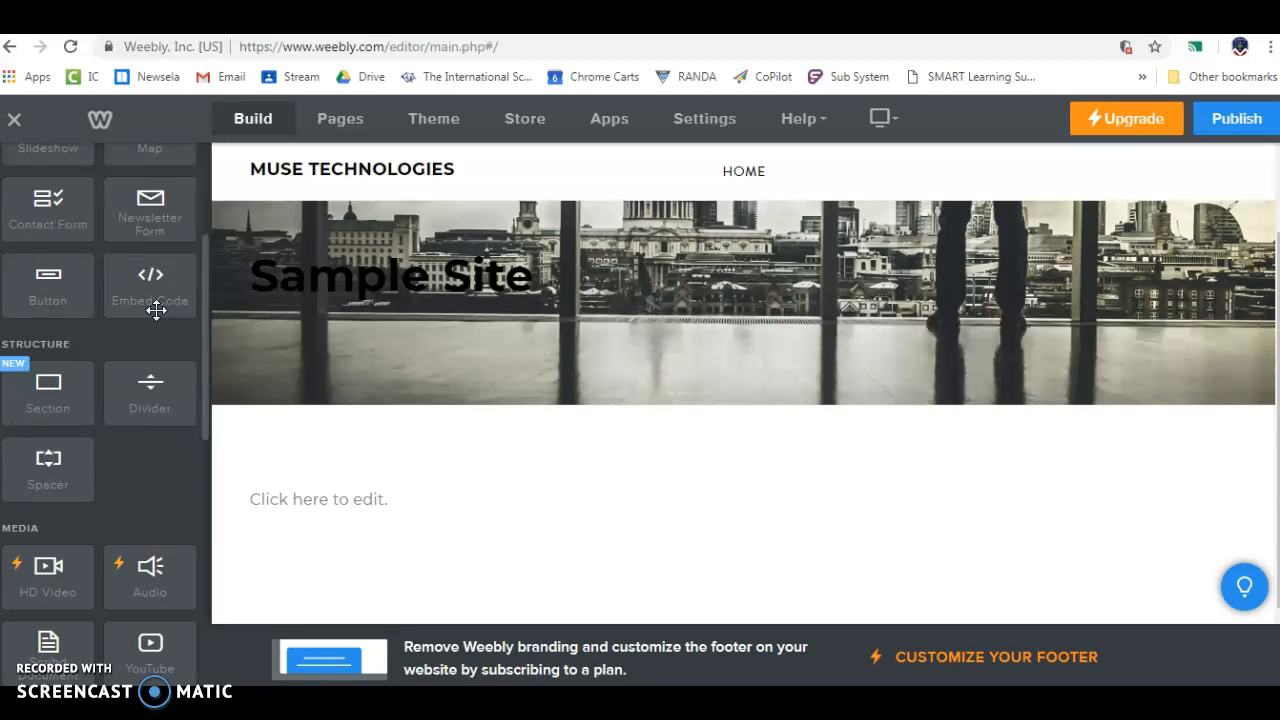
{"action": "scroll", "coordinate": [156, 310], "scroll_direction": "up", "scroll_amount": 3}
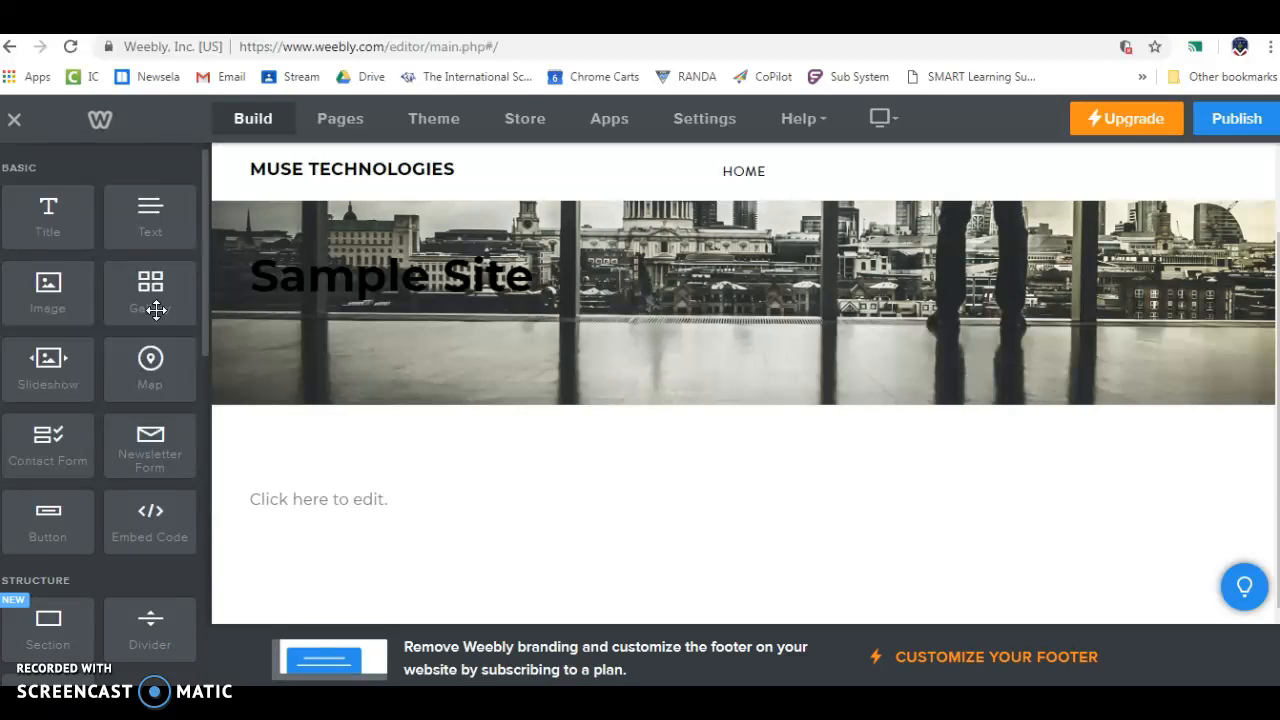
{"action": "left_click", "coordinate": [103, 278]}
{"action": "scroll", "coordinate": [103, 291], "scroll_direction": "down", "scroll_amount": 3}
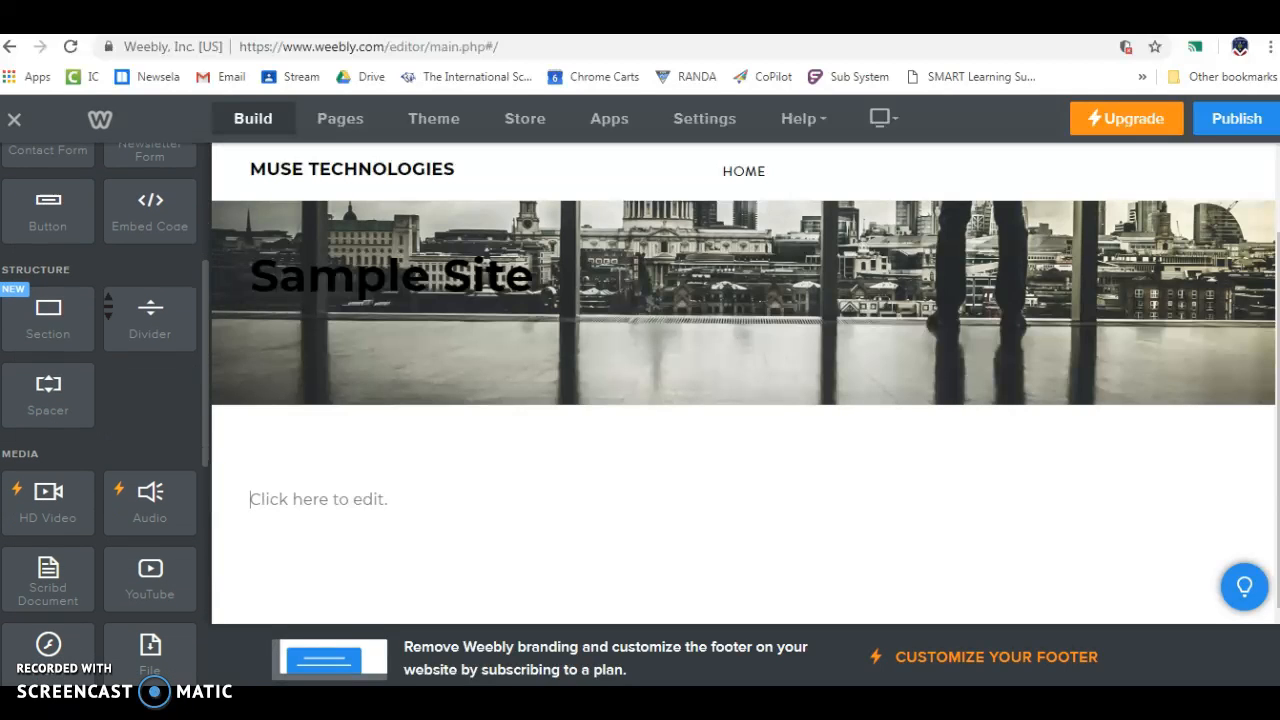
{"action": "scroll", "coordinate": [107, 306], "scroll_direction": "up", "scroll_amount": 3}
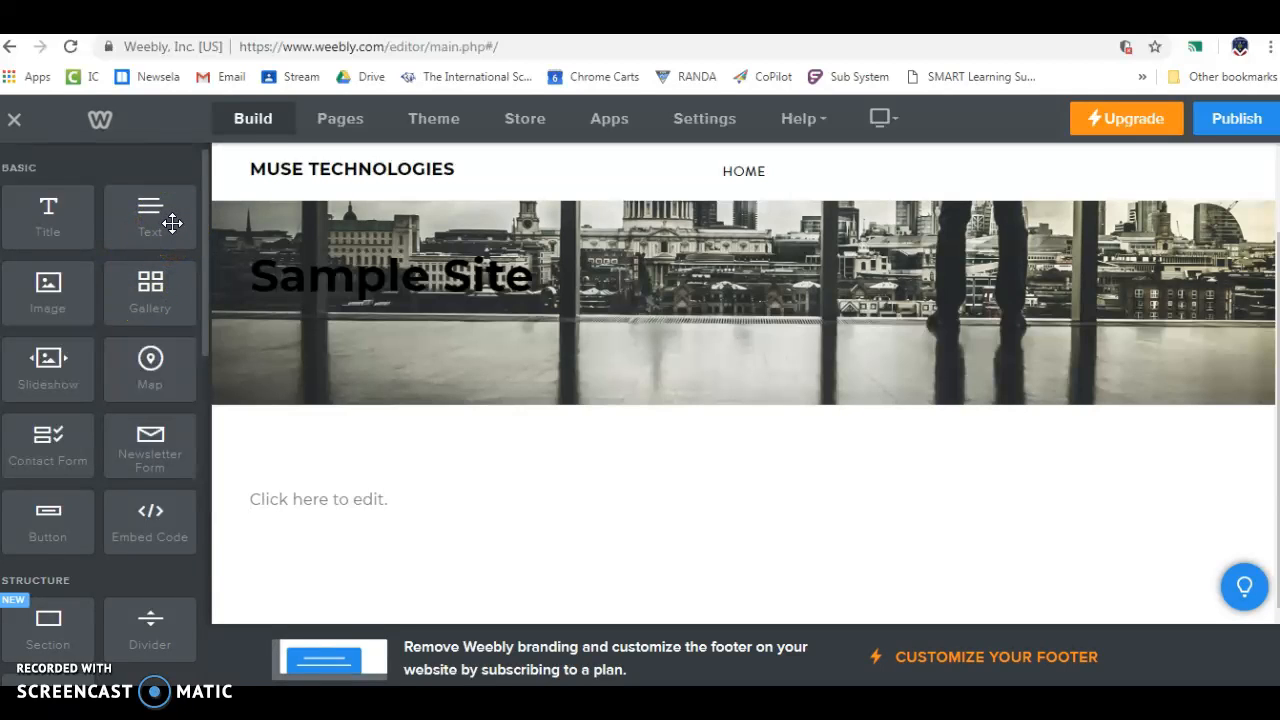
Step: Add a new standard page to the site and look over its default layout
{"action": "left_click", "coordinate": [339, 120]}
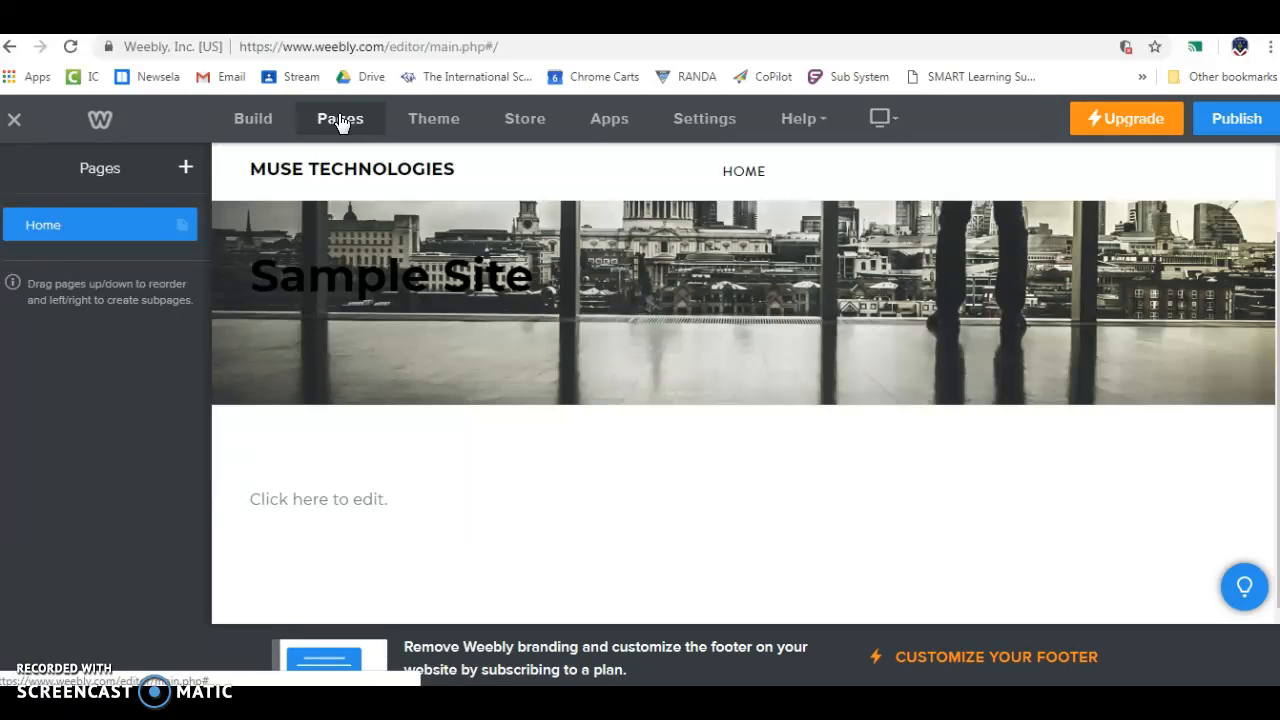
{"action": "left_click", "coordinate": [276, 163]}
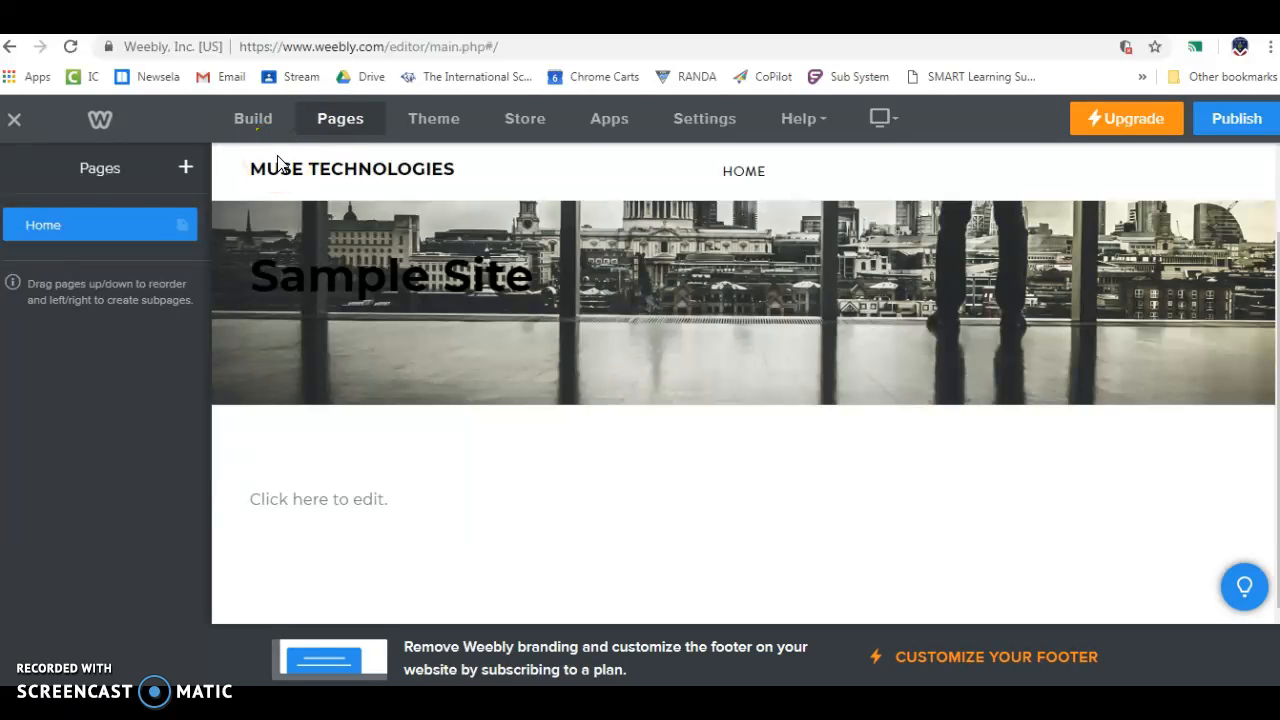
{"action": "left_click", "coordinate": [342, 120]}
{"action": "left_click", "coordinate": [185, 167]}
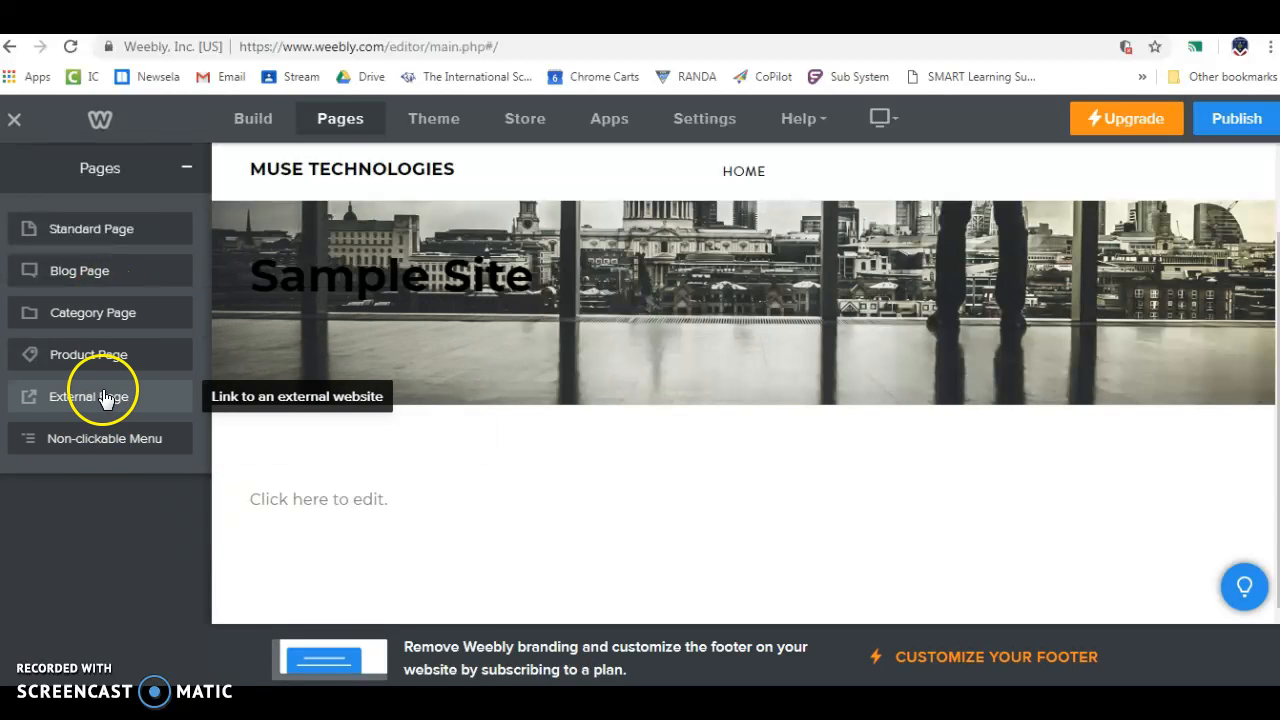
{"action": "left_click", "coordinate": [117, 250]}
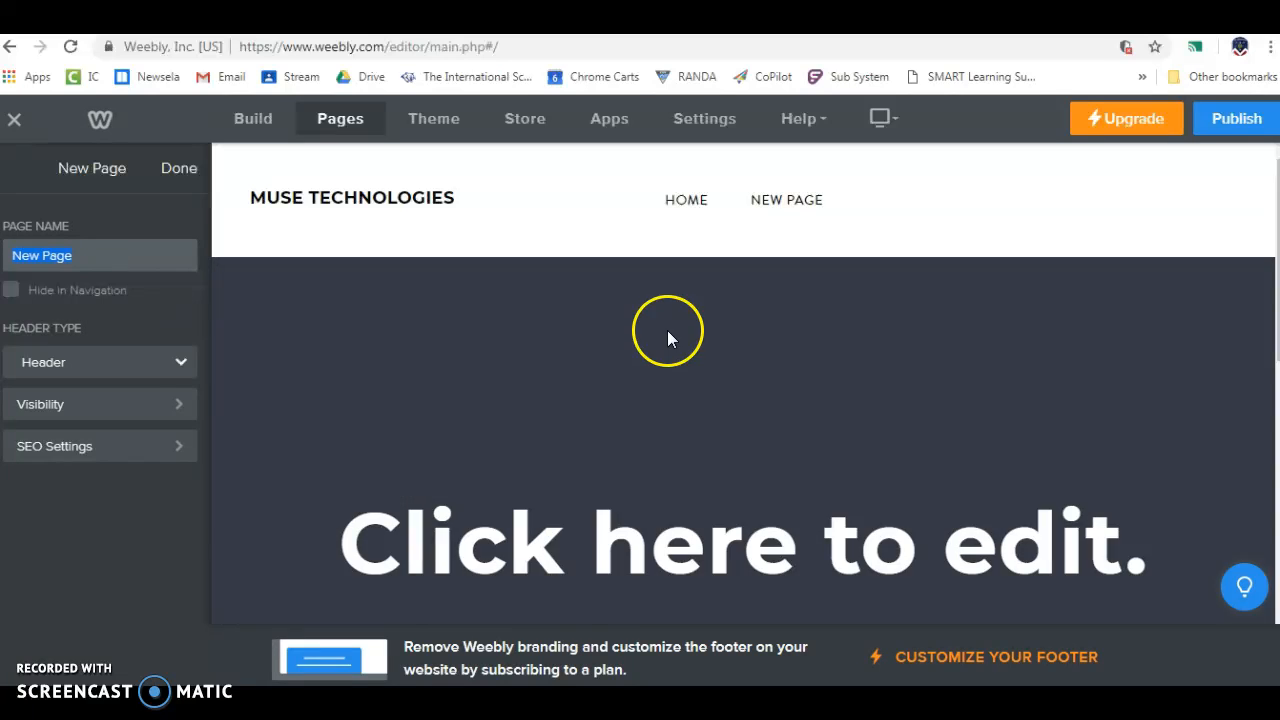
{"action": "scroll", "coordinate": [667, 332], "scroll_direction": "down", "scroll_amount": 3}
{"action": "scroll", "coordinate": [670, 342], "scroll_direction": "up", "scroll_amount": 4}
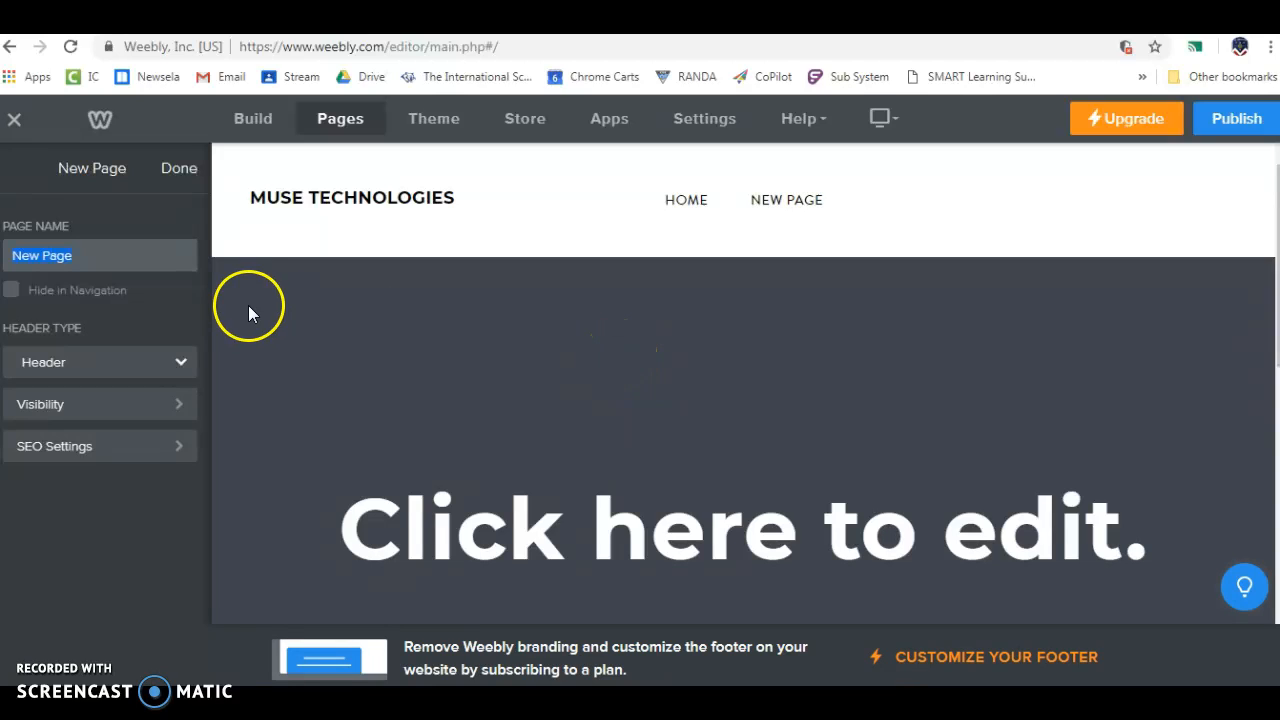
Step: Name the new page Background
{"action": "type", "text": "Backg"}
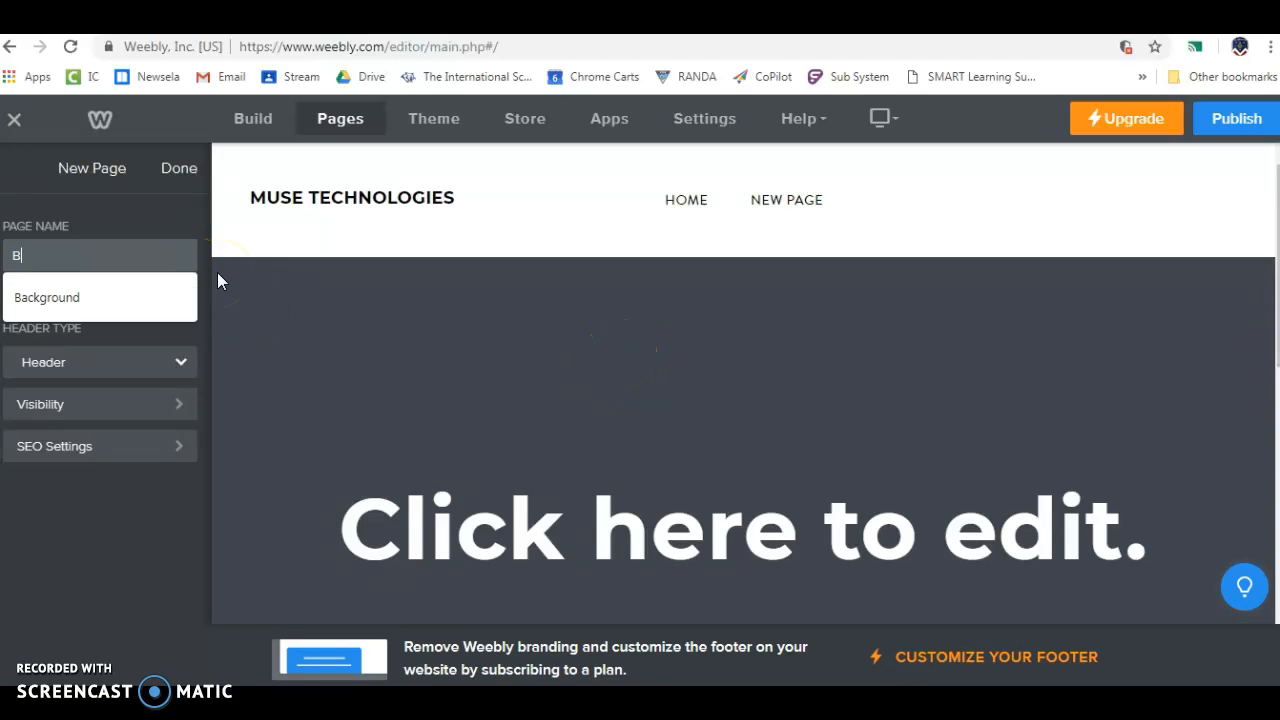
{"action": "type", "text": "round"}
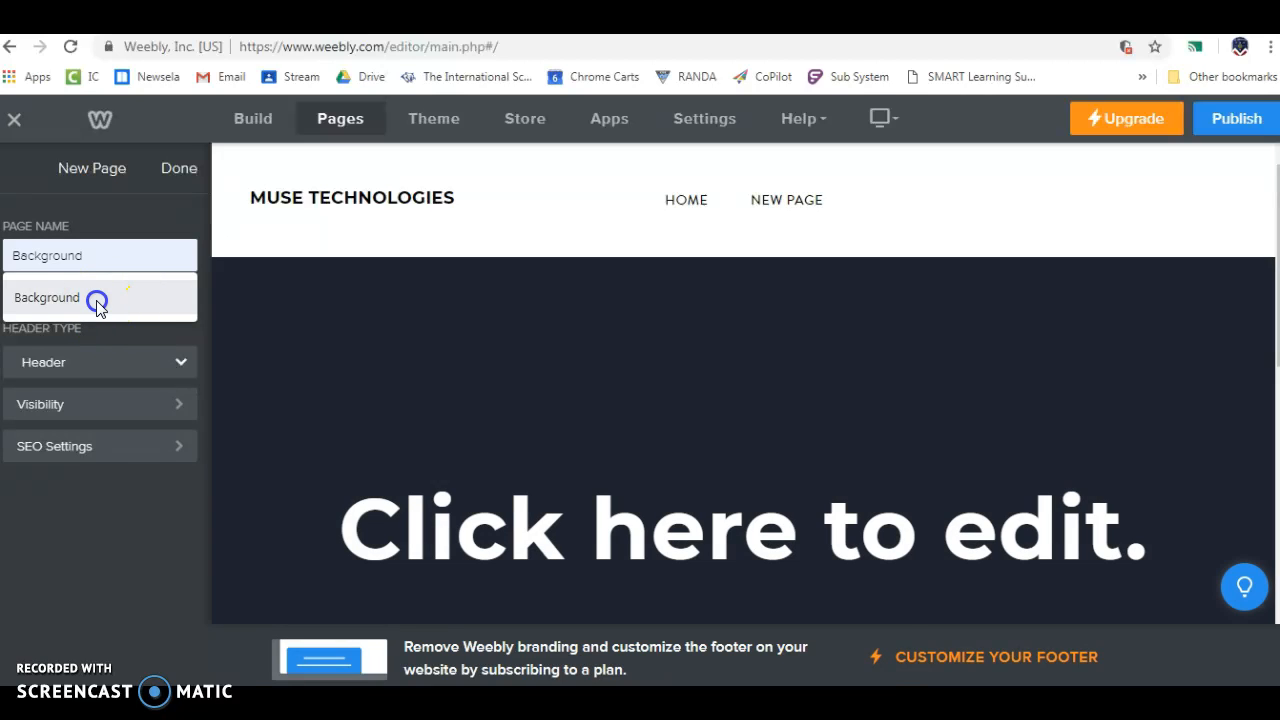
{"action": "left_click", "coordinate": [95, 298]}
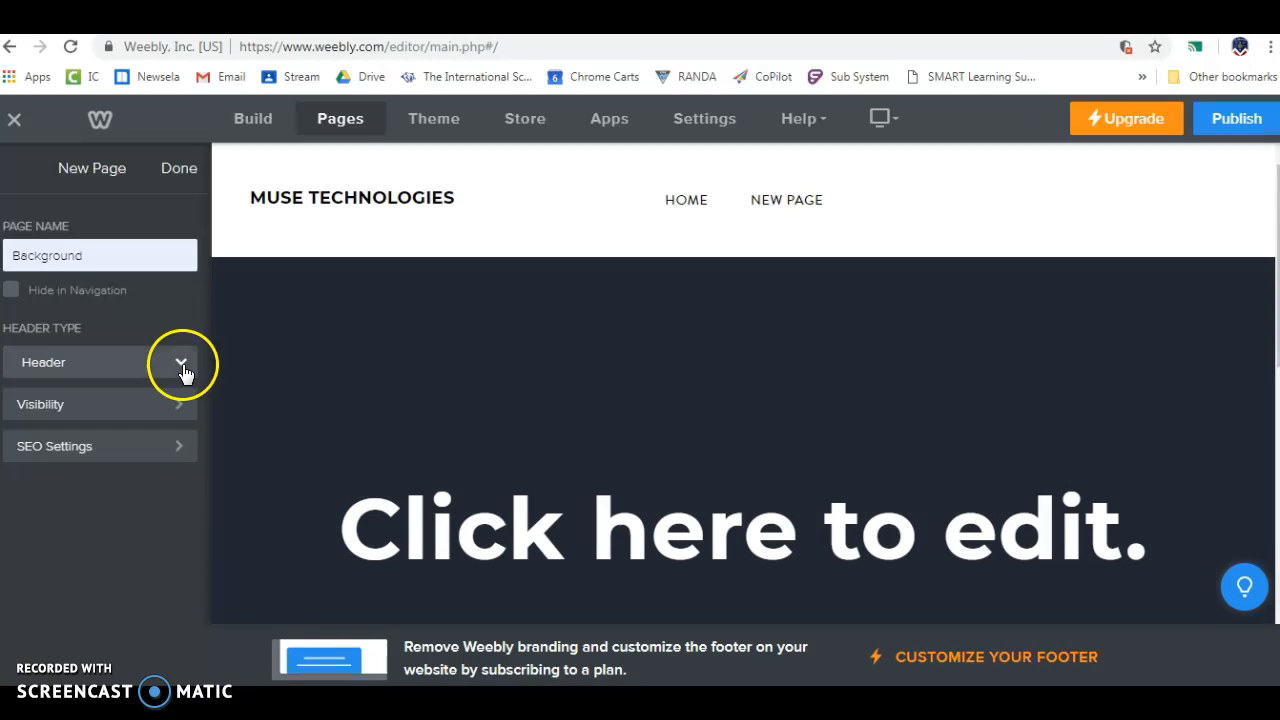
Step: Try the No Header and Splash header types on the Background page
{"action": "left_click", "coordinate": [181, 366]}
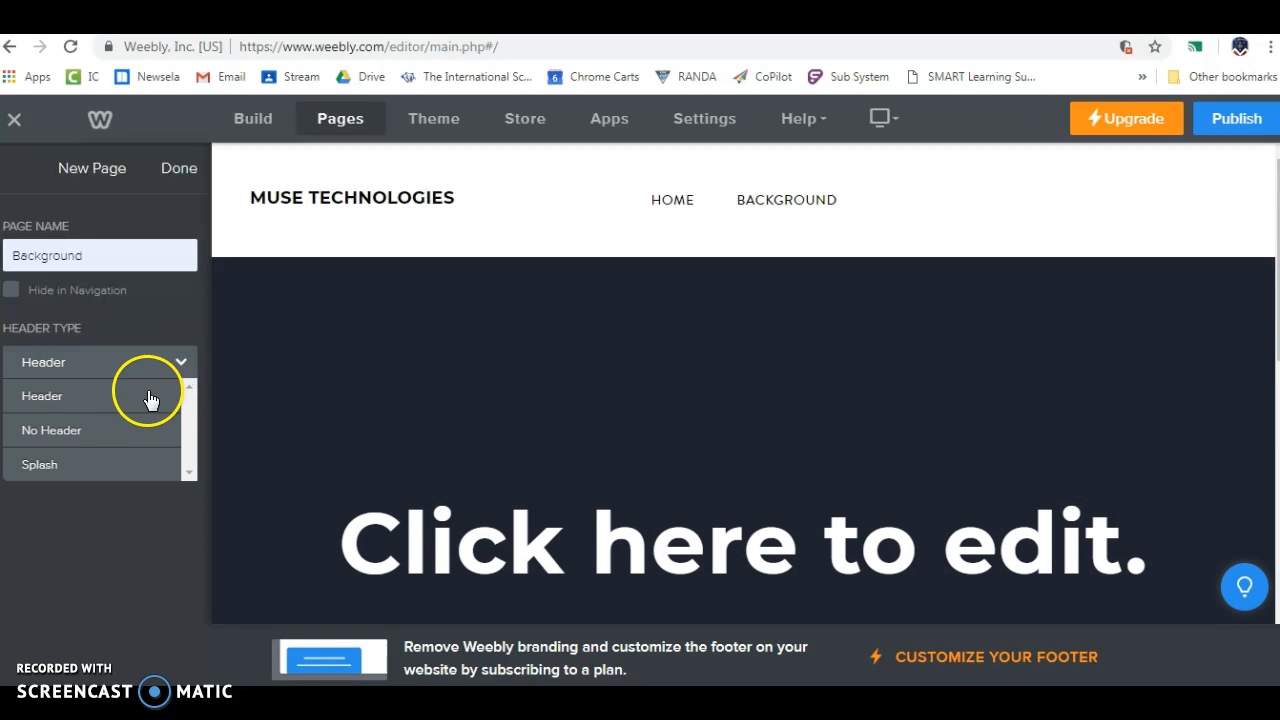
{"action": "left_click", "coordinate": [135, 431]}
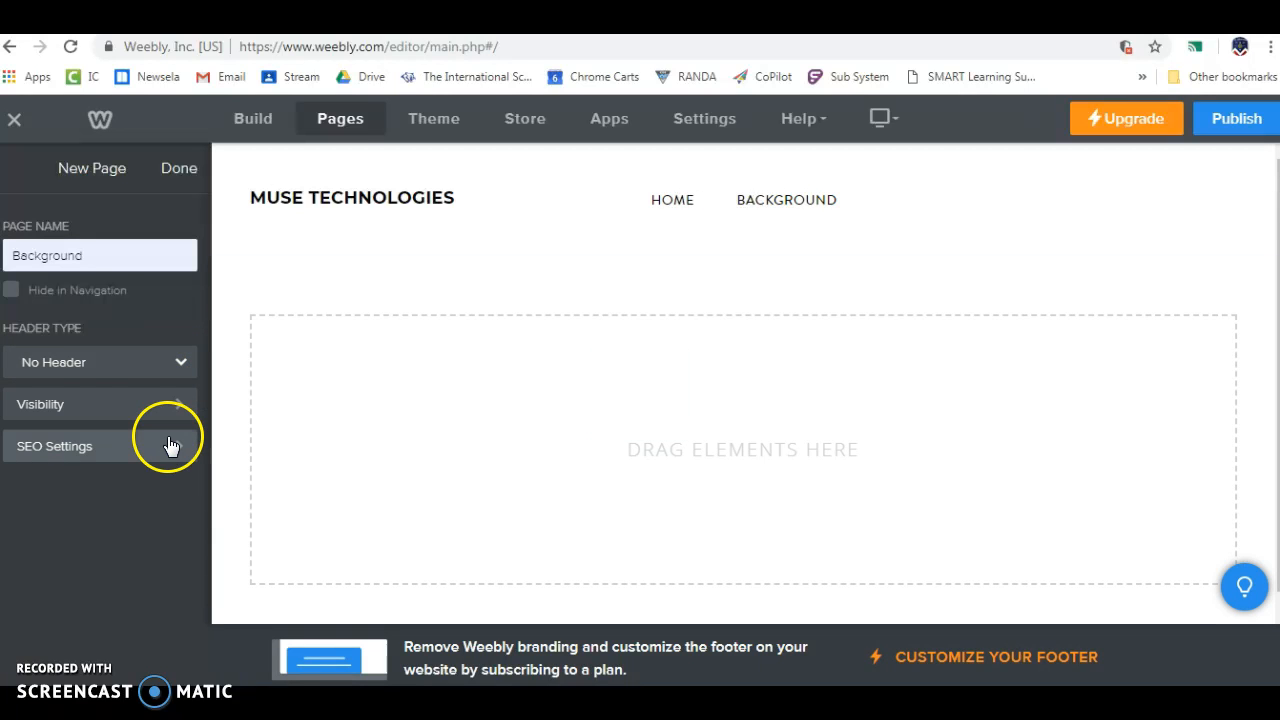
{"action": "left_click", "coordinate": [85, 365]}
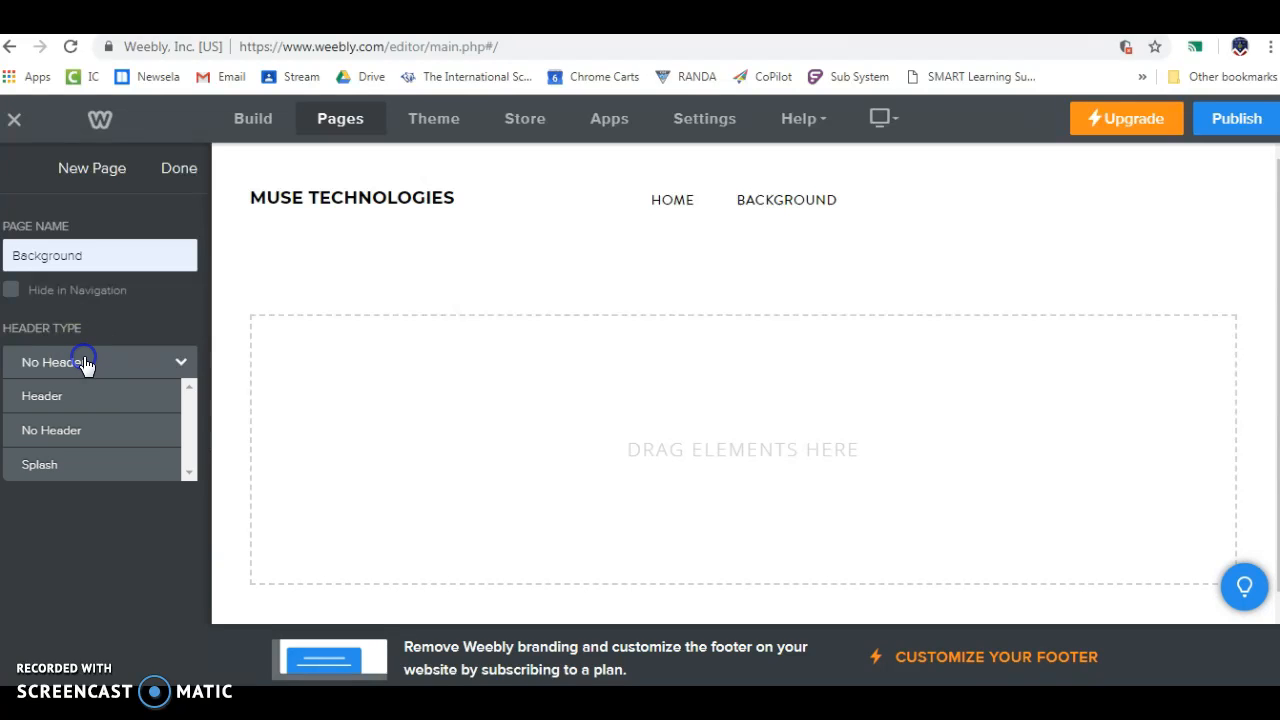
{"action": "left_click", "coordinate": [89, 466]}
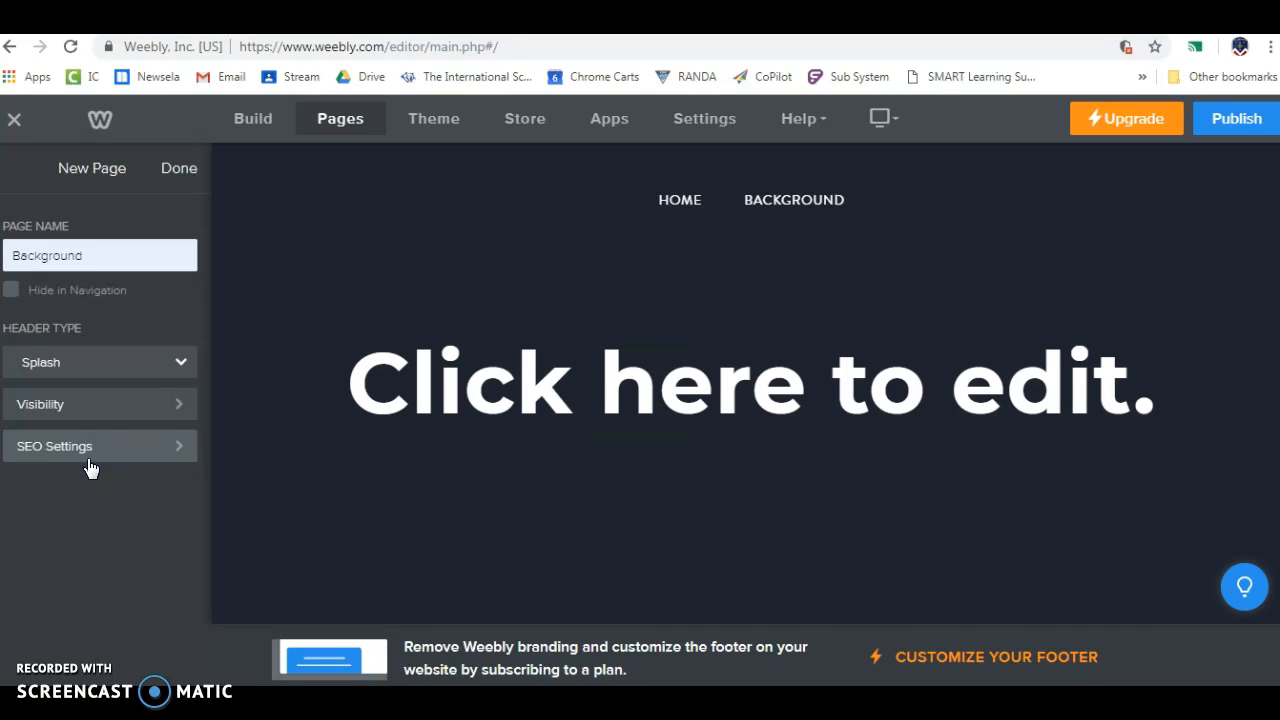
{"action": "left_click", "coordinate": [600, 375]}
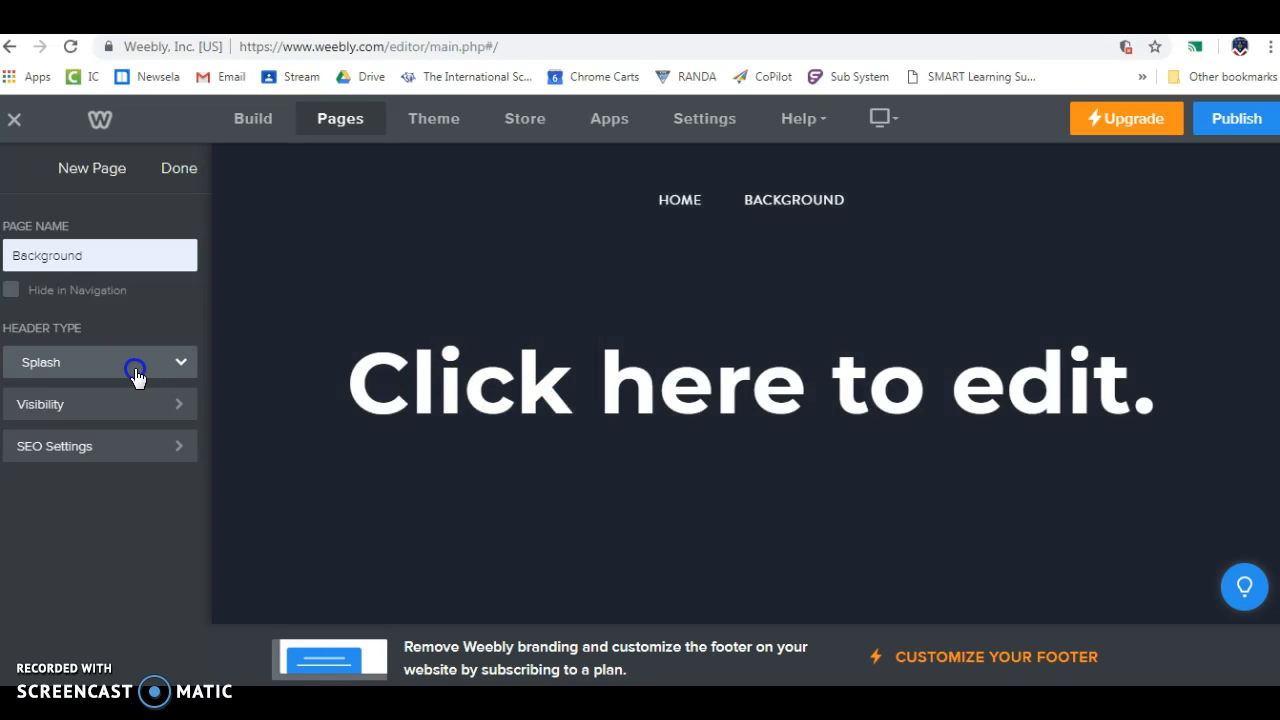
Step: Set the Background page's header type to No Header and return to the page-building view
{"action": "left_click", "coordinate": [134, 366]}
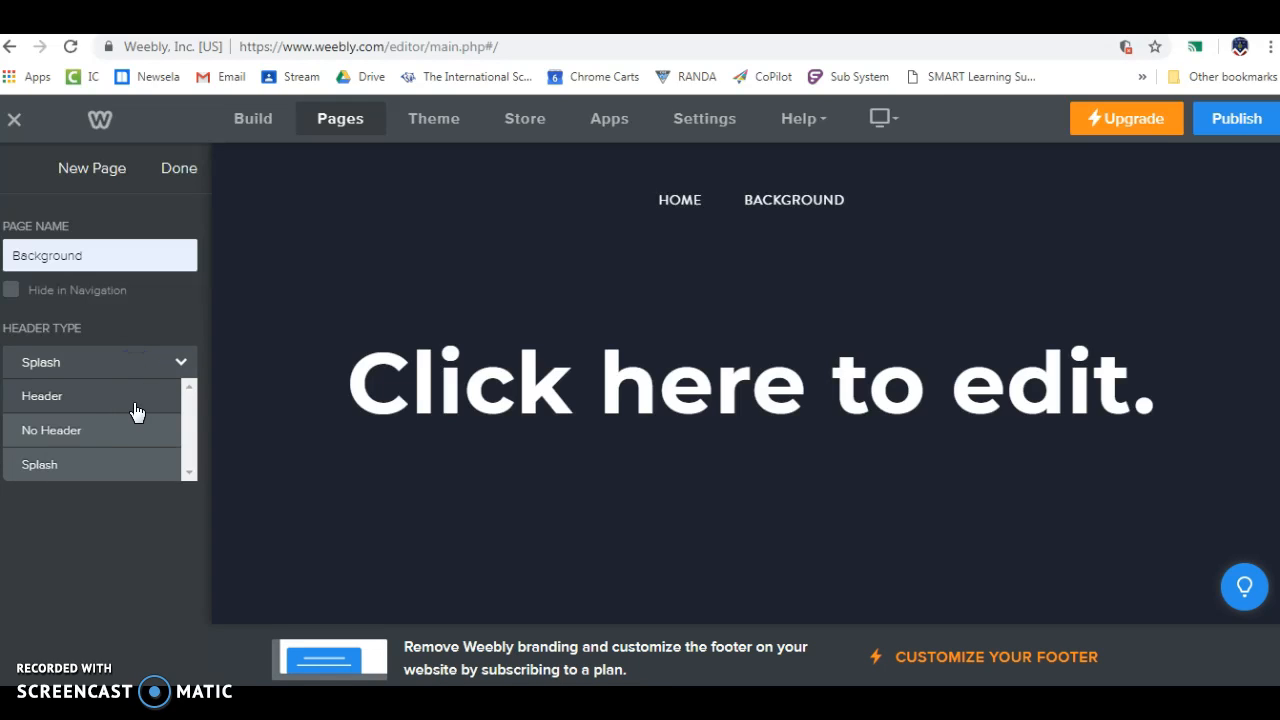
{"action": "left_click", "coordinate": [126, 427]}
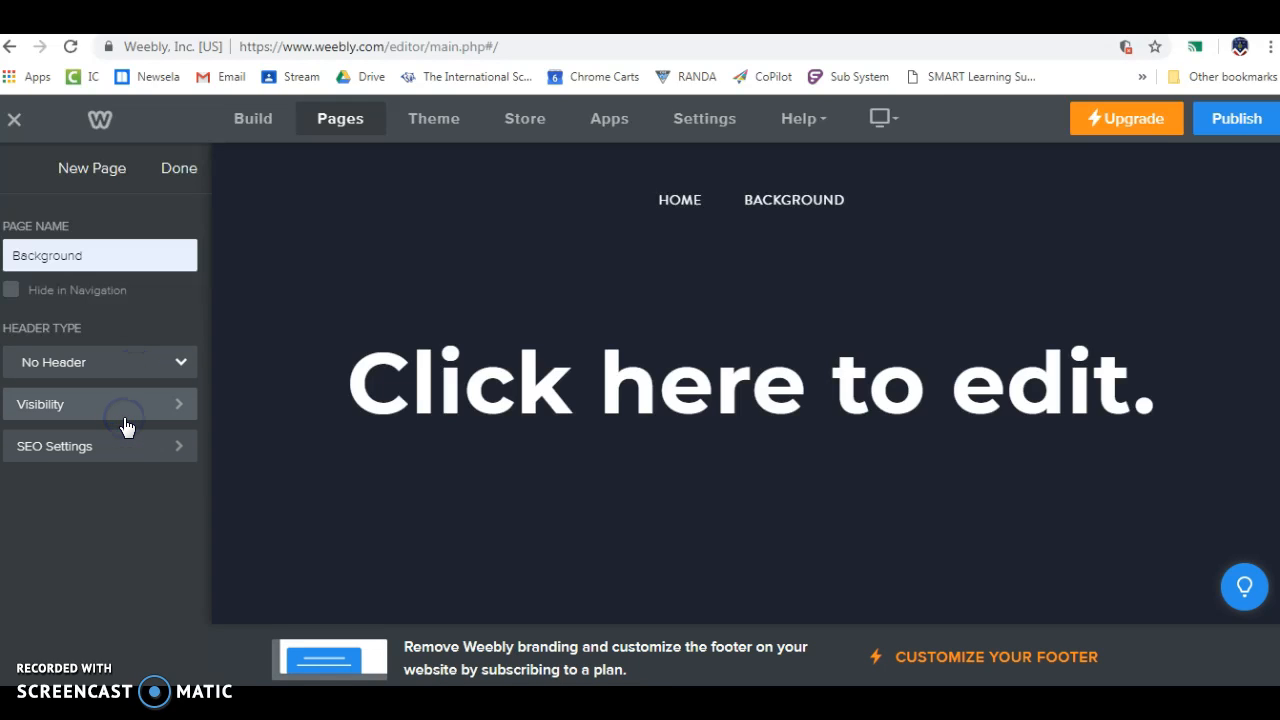
{"action": "left_click", "coordinate": [174, 368]}
{"action": "left_click", "coordinate": [211, 316]}
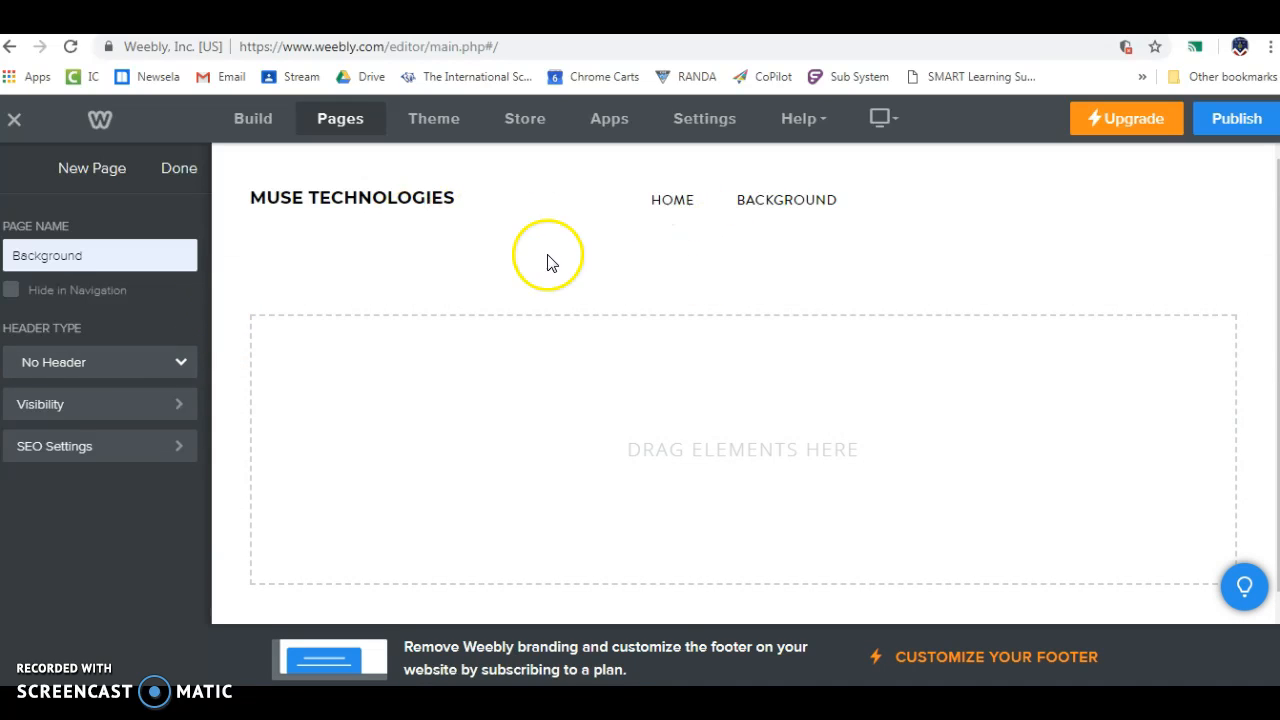
{"action": "left_click", "coordinate": [180, 170]}
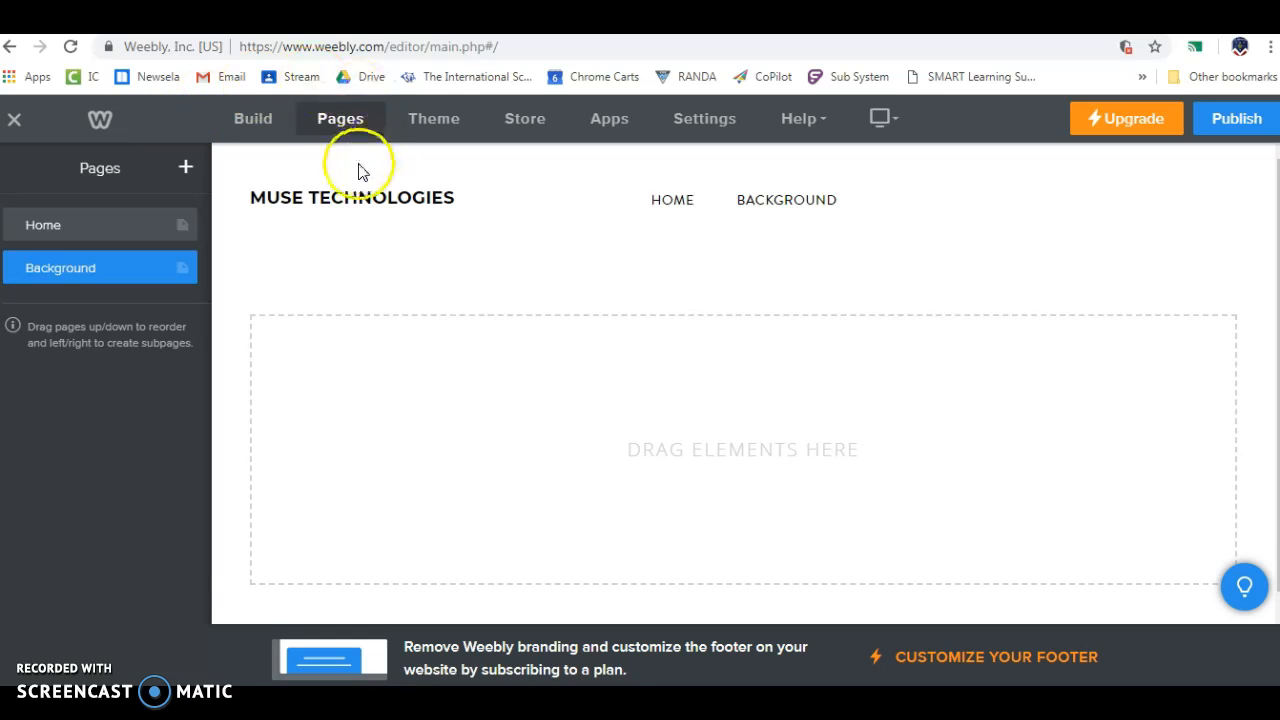
{"action": "left_click", "coordinate": [257, 124]}
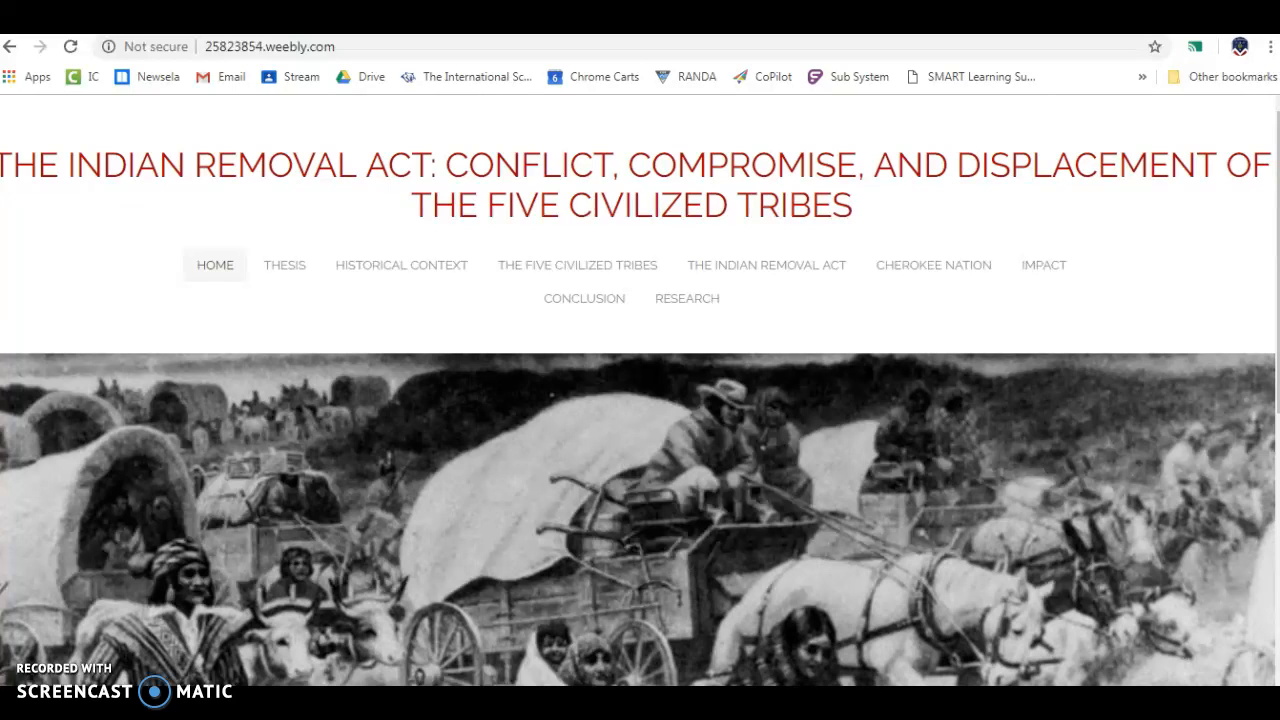
Step: Examine the layout and content of the home and Thesis pages on the sample Indian Removal Act website
{"action": "scroll", "coordinate": [617, 437], "scroll_direction": "down", "scroll_amount": 4}
{"action": "scroll", "coordinate": [617, 437], "scroll_direction": "up", "scroll_amount": 2}
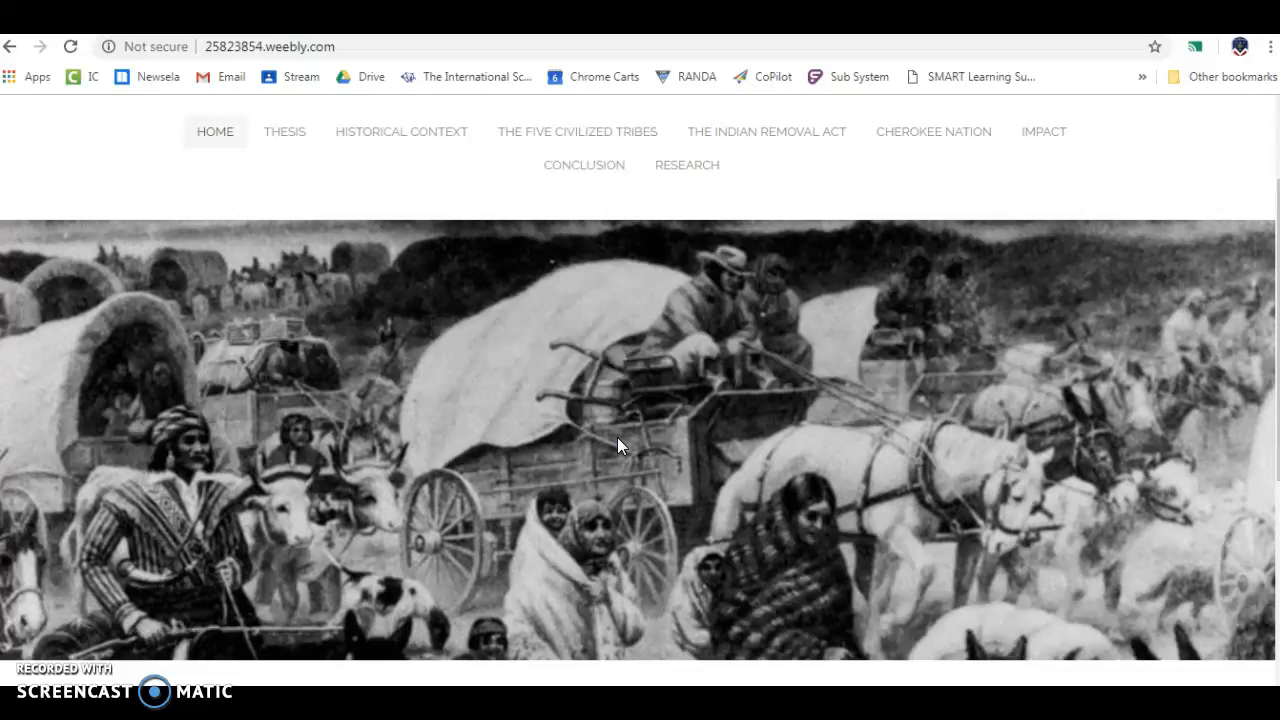
{"action": "scroll", "coordinate": [617, 438], "scroll_direction": "down", "scroll_amount": 4}
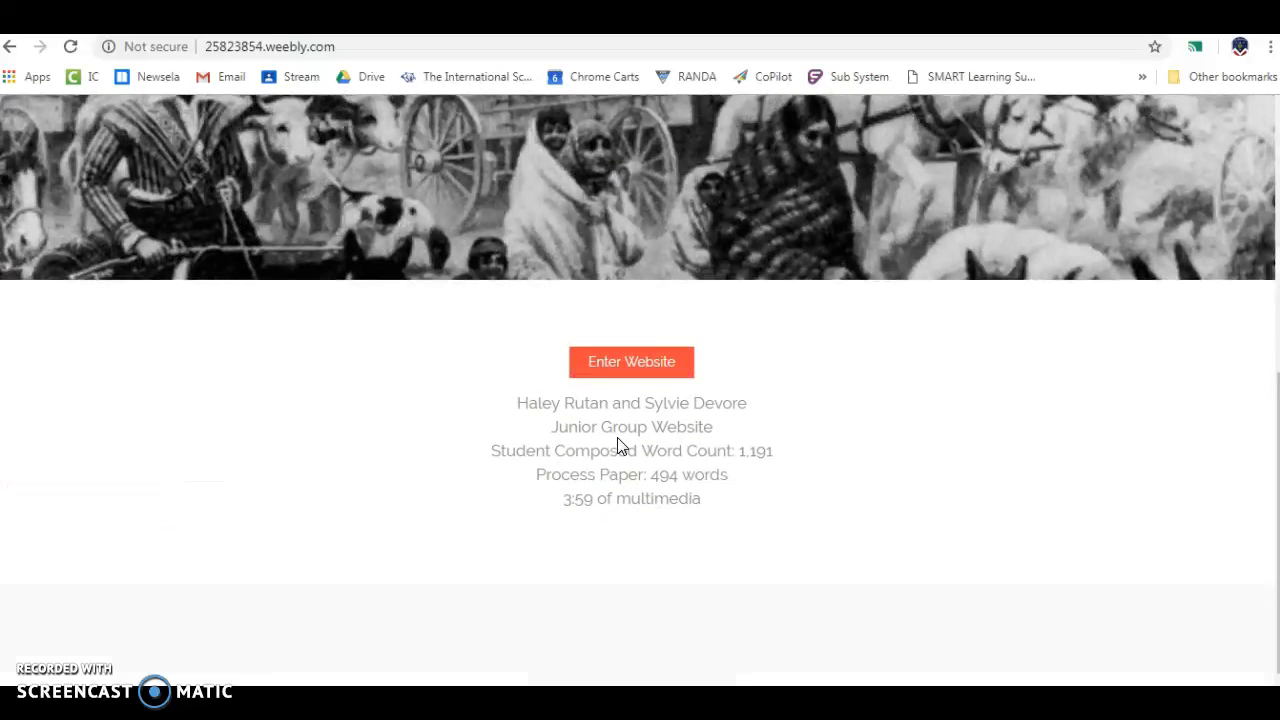
{"action": "scroll", "coordinate": [617, 446], "scroll_direction": "up", "scroll_amount": 6}
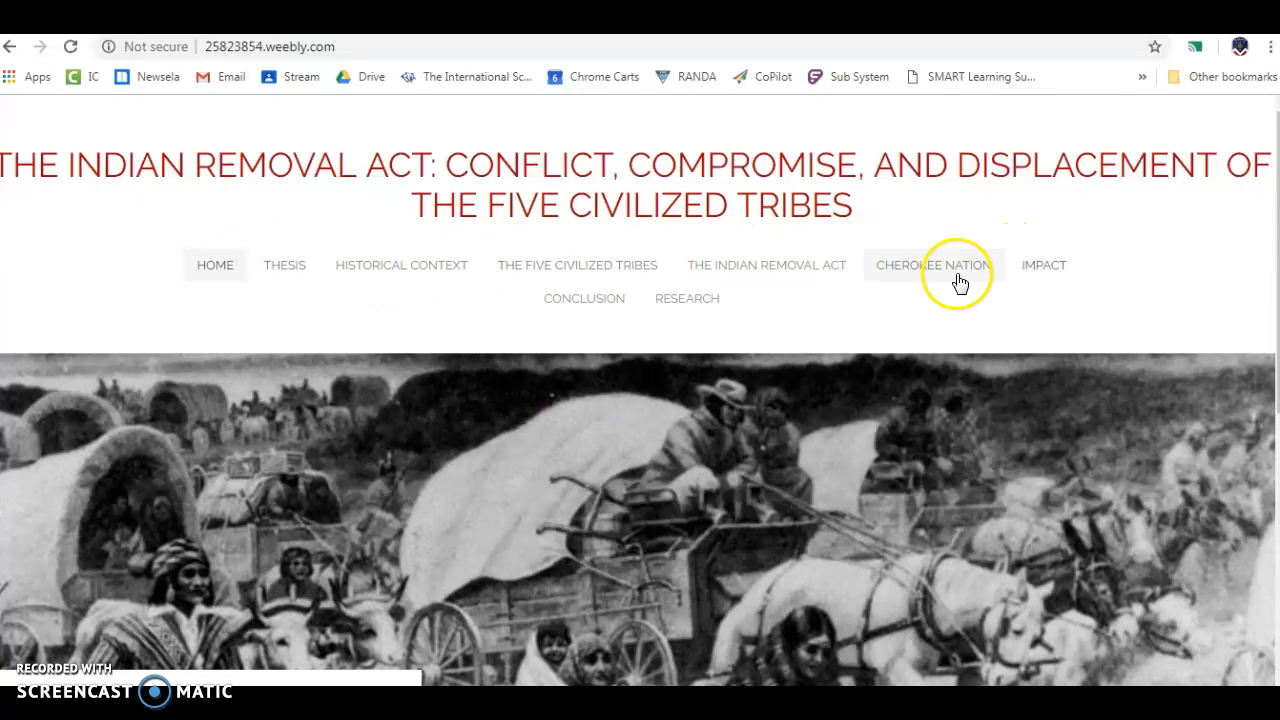
{"action": "left_click", "coordinate": [283, 266]}
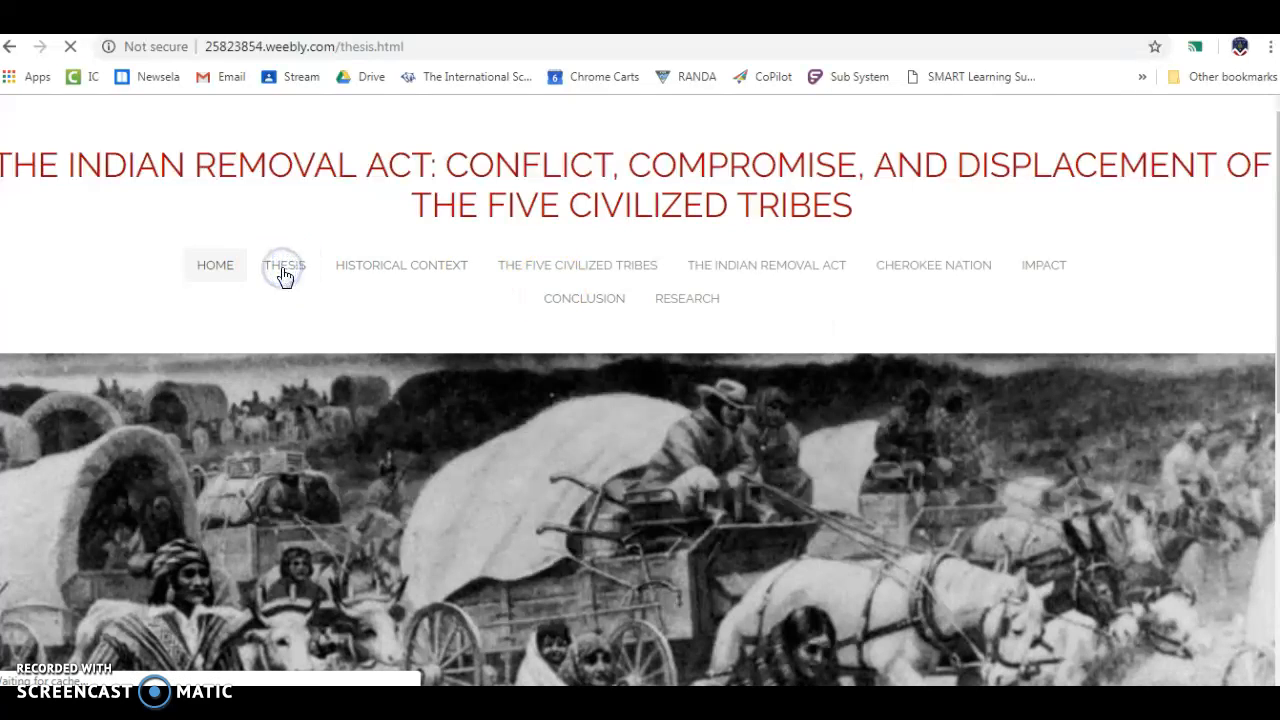
{"action": "scroll", "coordinate": [342, 300], "scroll_direction": "down", "scroll_amount": 6}
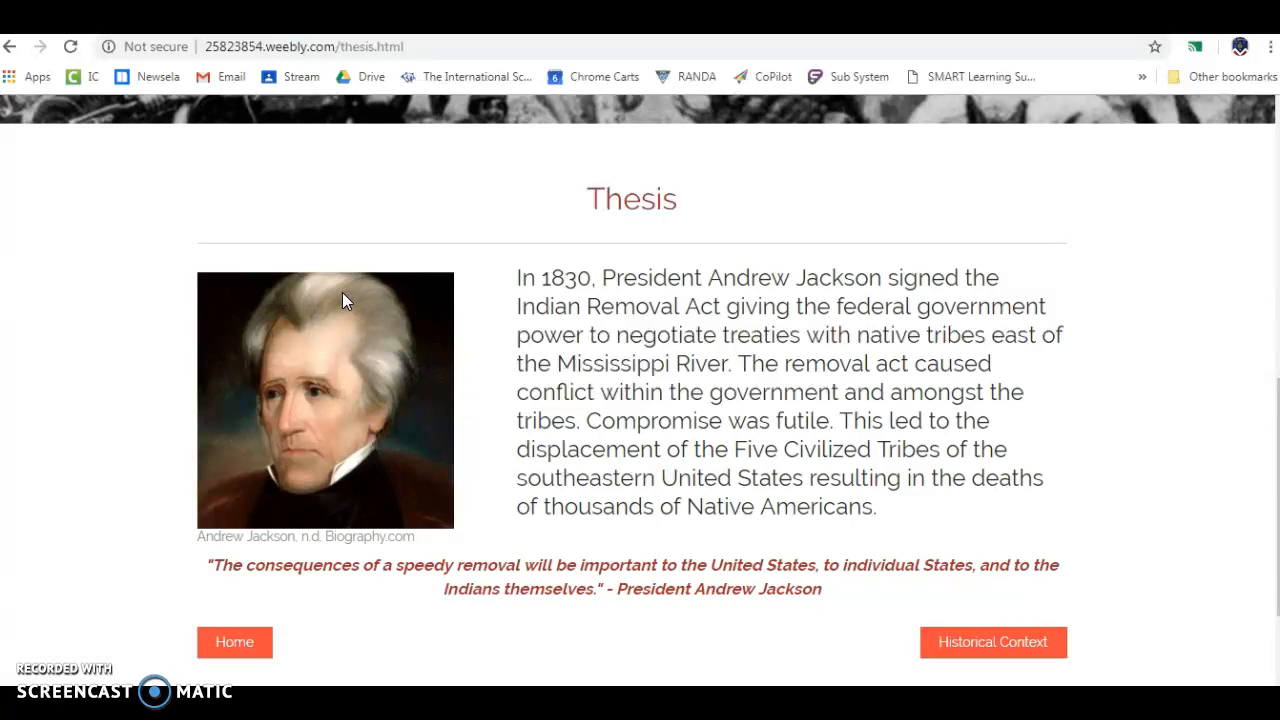
{"action": "left_click", "coordinate": [566, 352]}
{"action": "scroll", "coordinate": [566, 352], "scroll_direction": "up", "scroll_amount": 5}
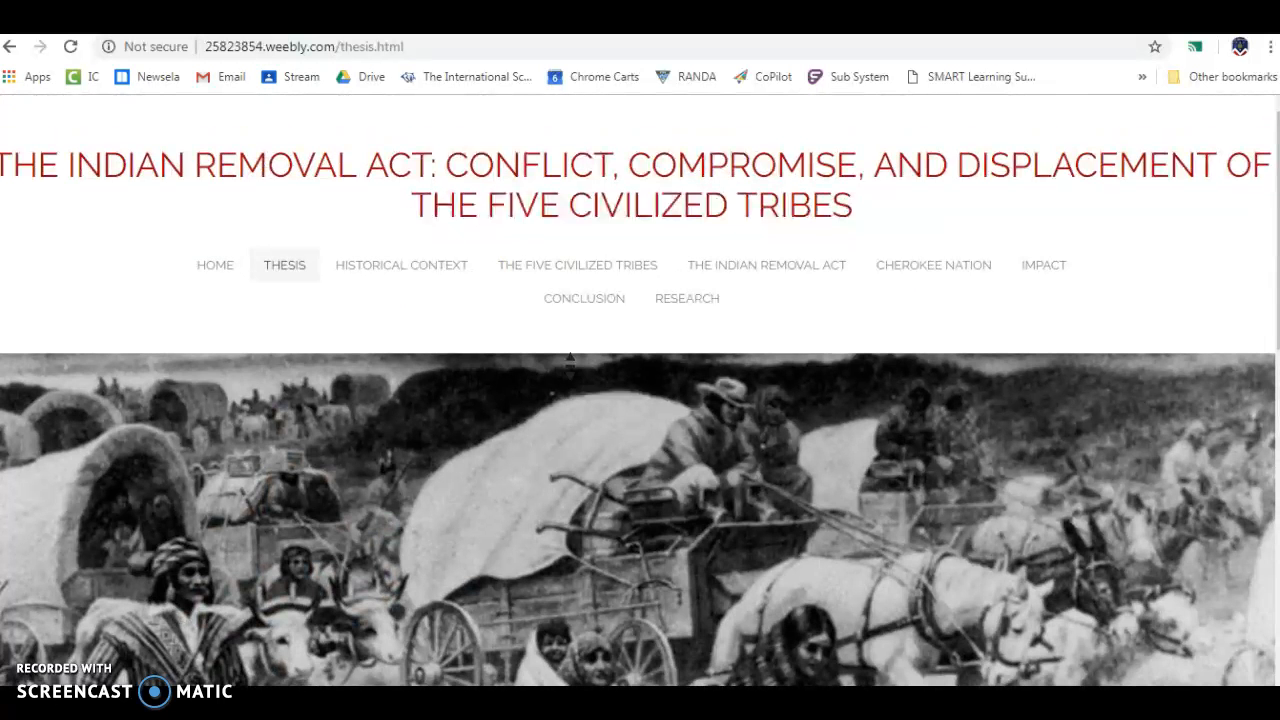
Step: Open the sample site's Historical Context page and examine its quotes, image, text, video and navigation buttons
{"action": "left_click", "coordinate": [452, 275]}
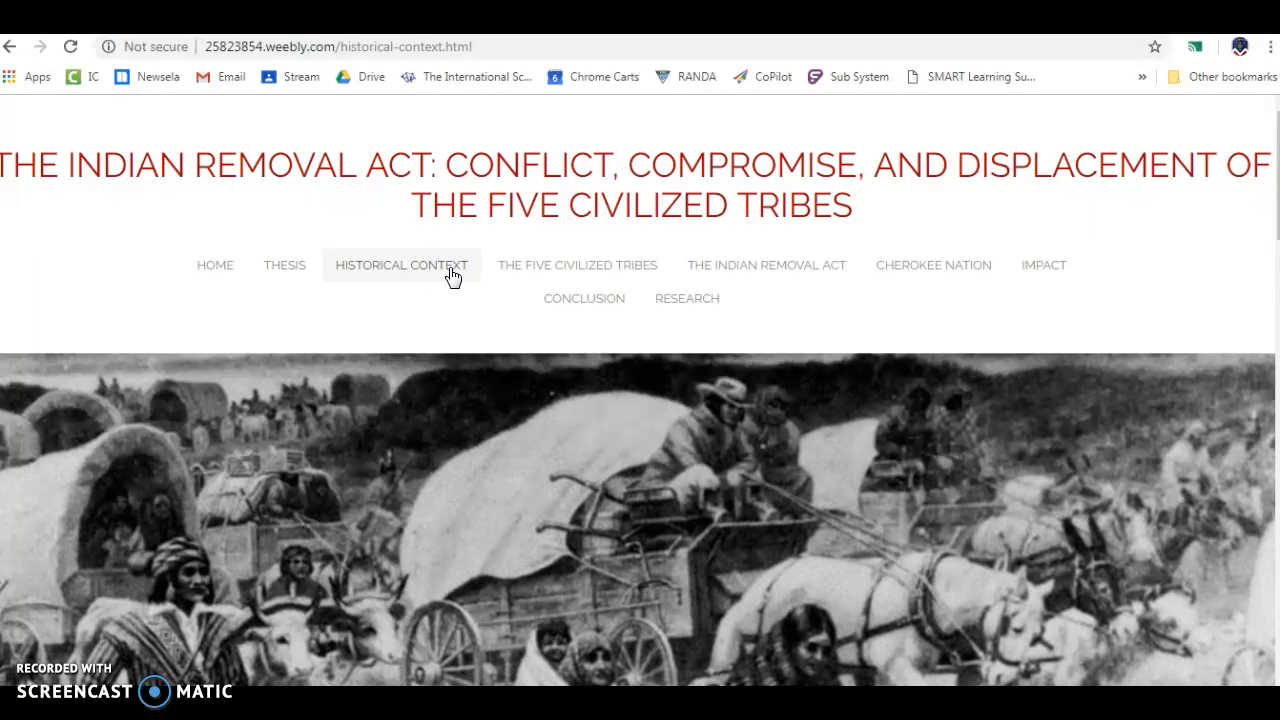
{"action": "scroll", "coordinate": [452, 275], "scroll_direction": "down", "scroll_amount": 1}
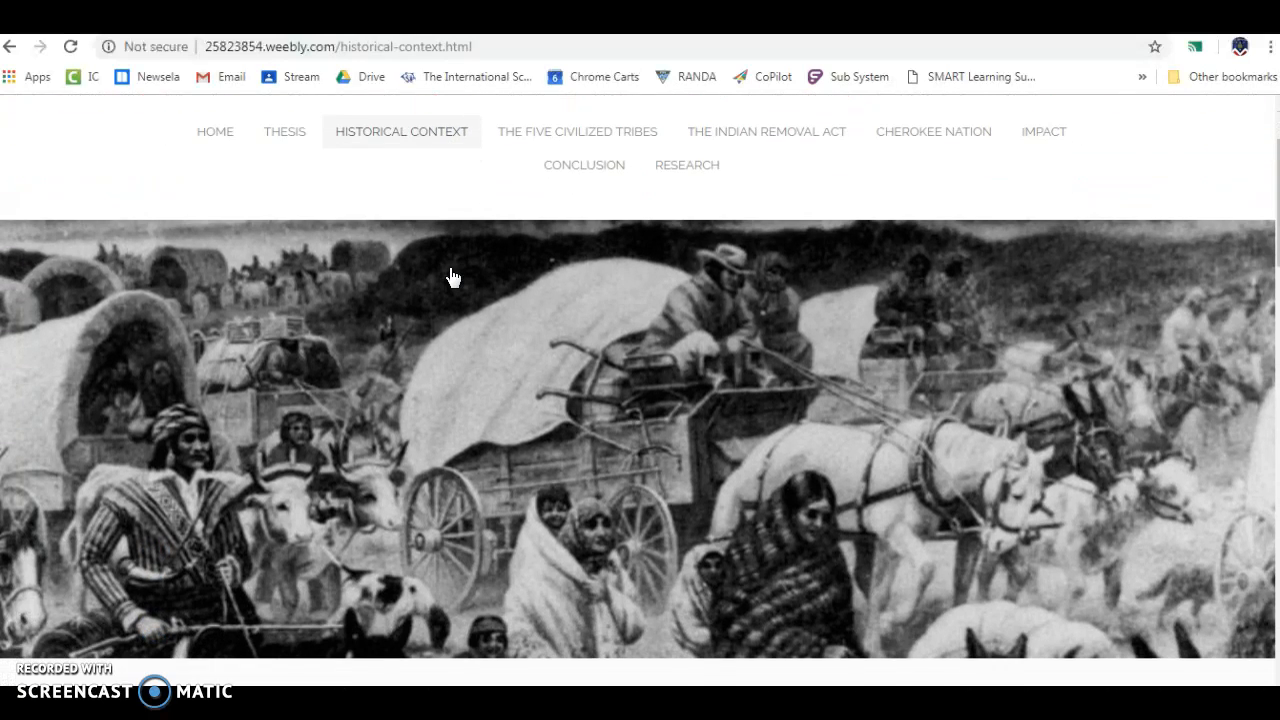
{"action": "scroll", "coordinate": [452, 275], "scroll_direction": "up", "scroll_amount": 1}
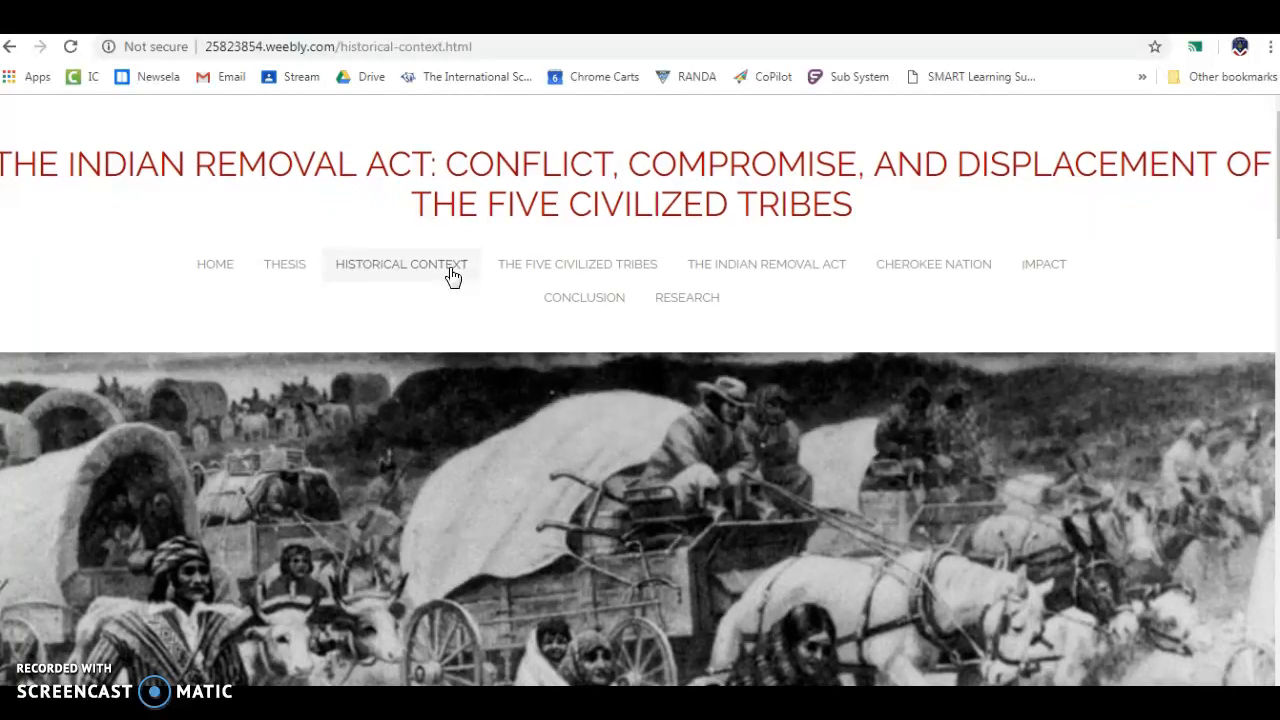
{"action": "scroll", "coordinate": [452, 275], "scroll_direction": "down", "scroll_amount": 1}
{"action": "scroll", "coordinate": [452, 275], "scroll_direction": "down", "scroll_amount": 1}
{"action": "scroll", "coordinate": [452, 277], "scroll_direction": "down", "scroll_amount": 5}
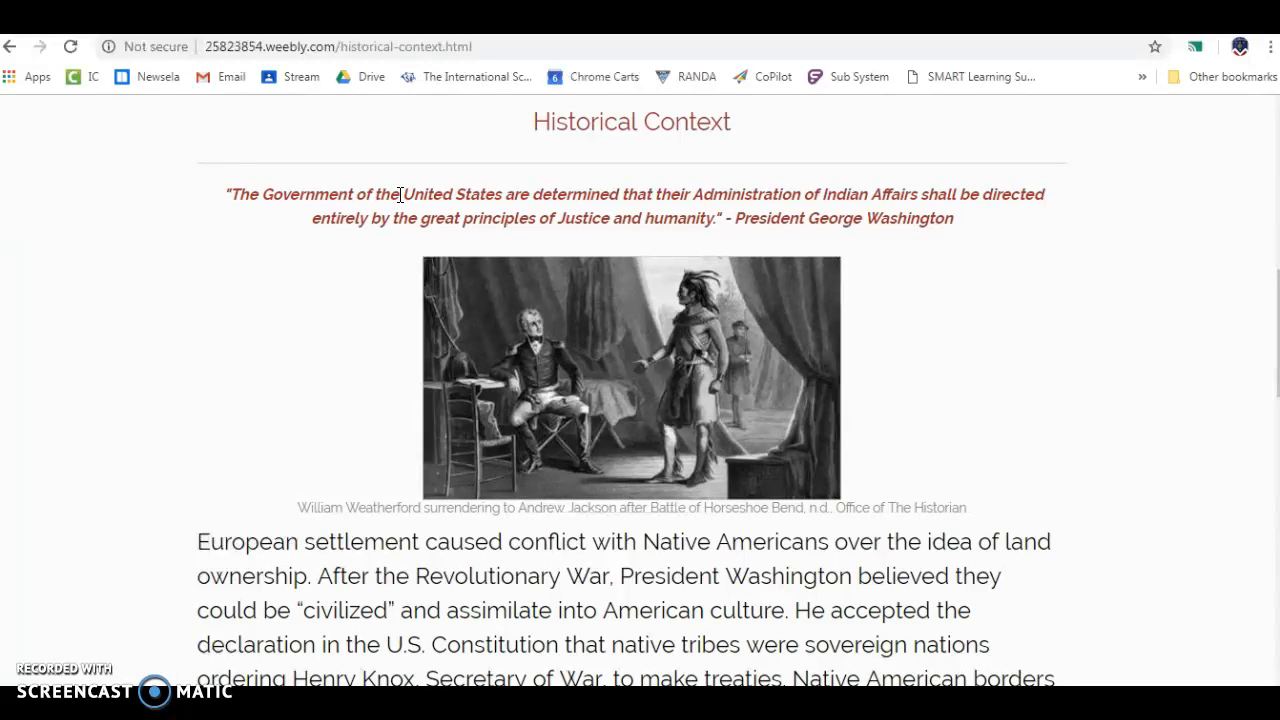
{"action": "scroll", "coordinate": [400, 194], "scroll_direction": "down", "scroll_amount": 4}
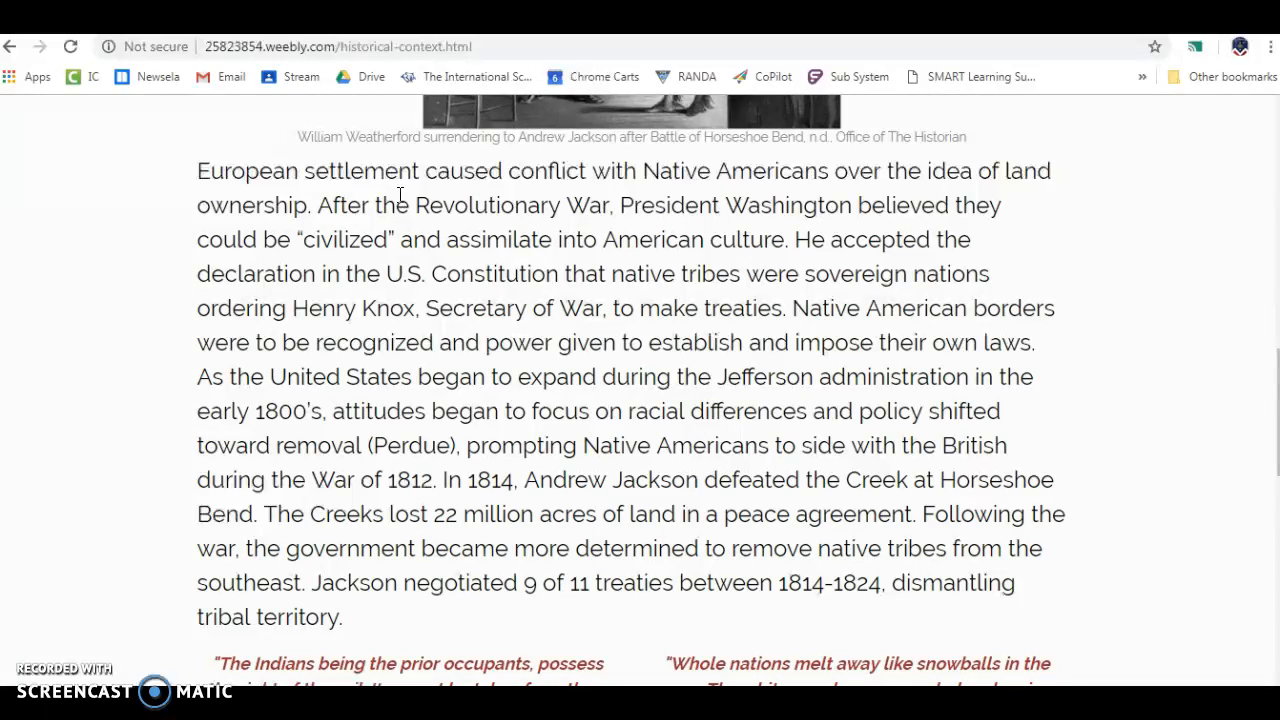
{"action": "scroll", "coordinate": [400, 195], "scroll_direction": "down", "scroll_amount": 9}
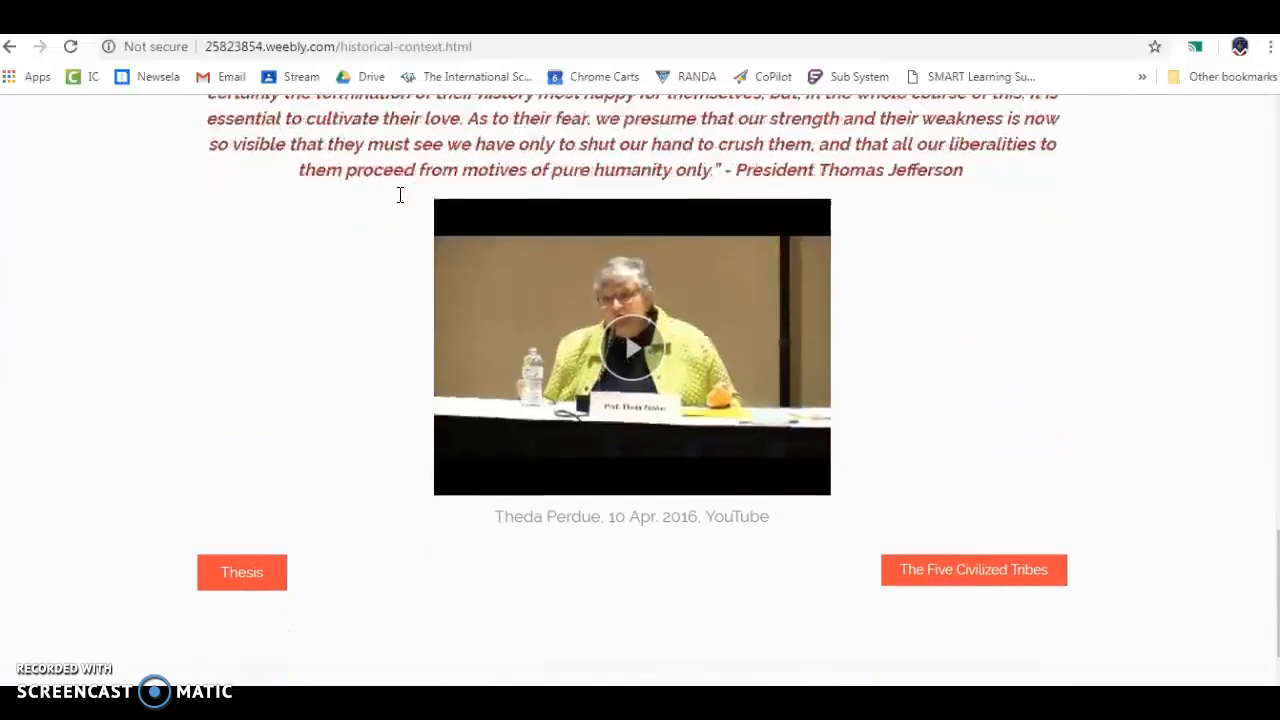
{"action": "scroll", "coordinate": [400, 200], "scroll_direction": "up", "scroll_amount": 15}
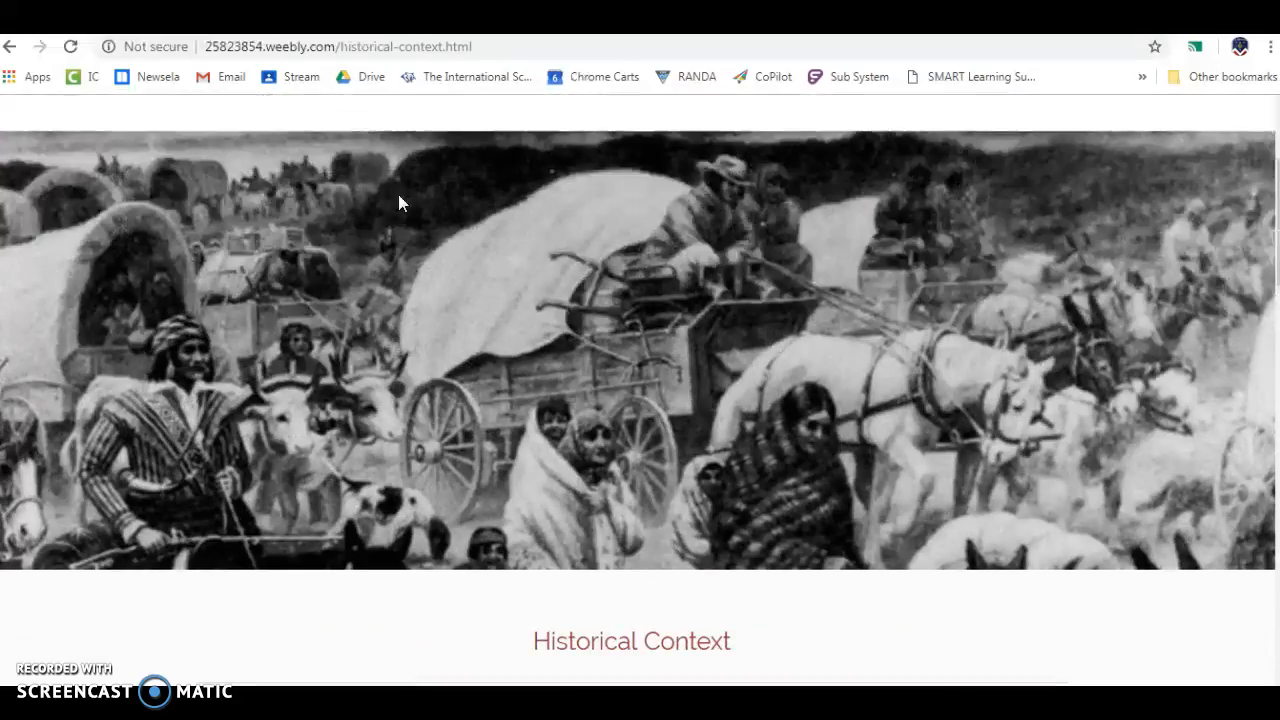
{"action": "scroll", "coordinate": [398, 203], "scroll_direction": "up", "scroll_amount": 2}
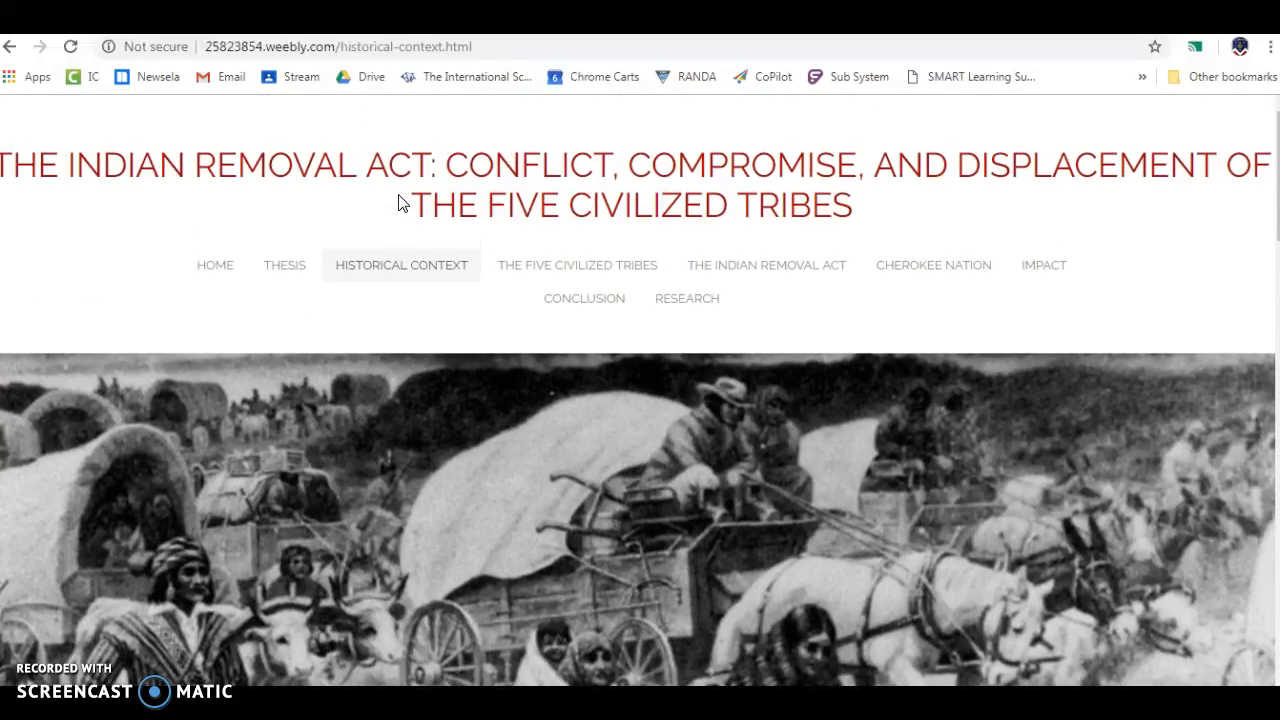